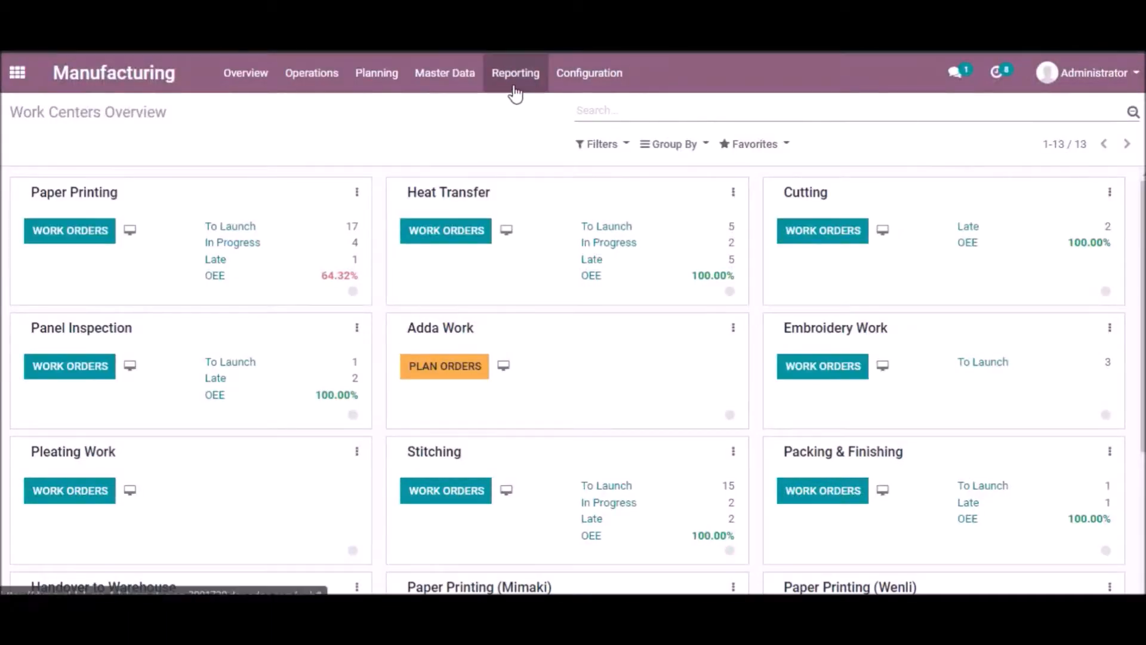
- Create a new bill of materials with Blue dyed fabric as its product
{"action": "left_click", "coordinate": [444, 73]}
{"action": "left_click", "coordinate": [486, 154]}
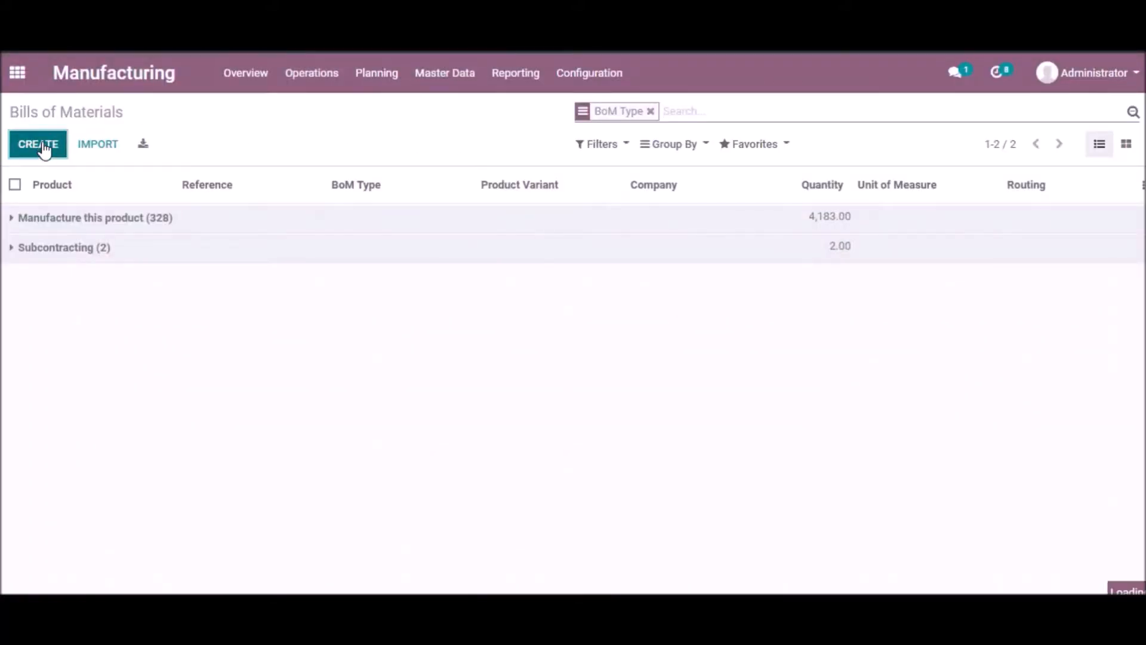
{"action": "left_click", "coordinate": [43, 150]}
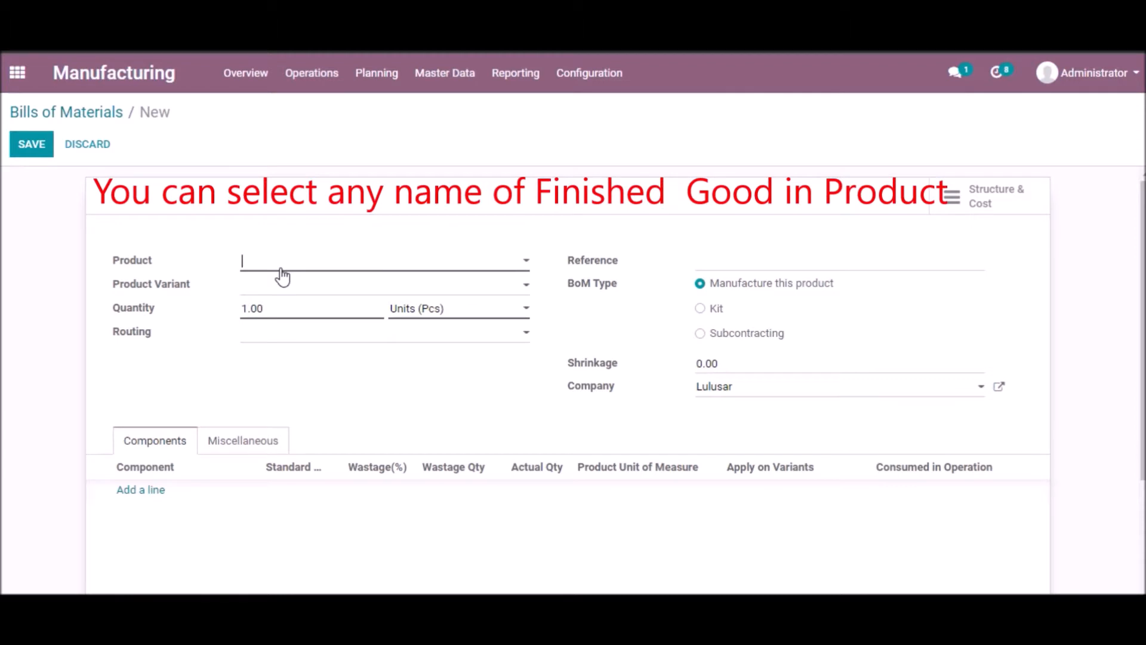
{"action": "type", "text": "blue dye"}
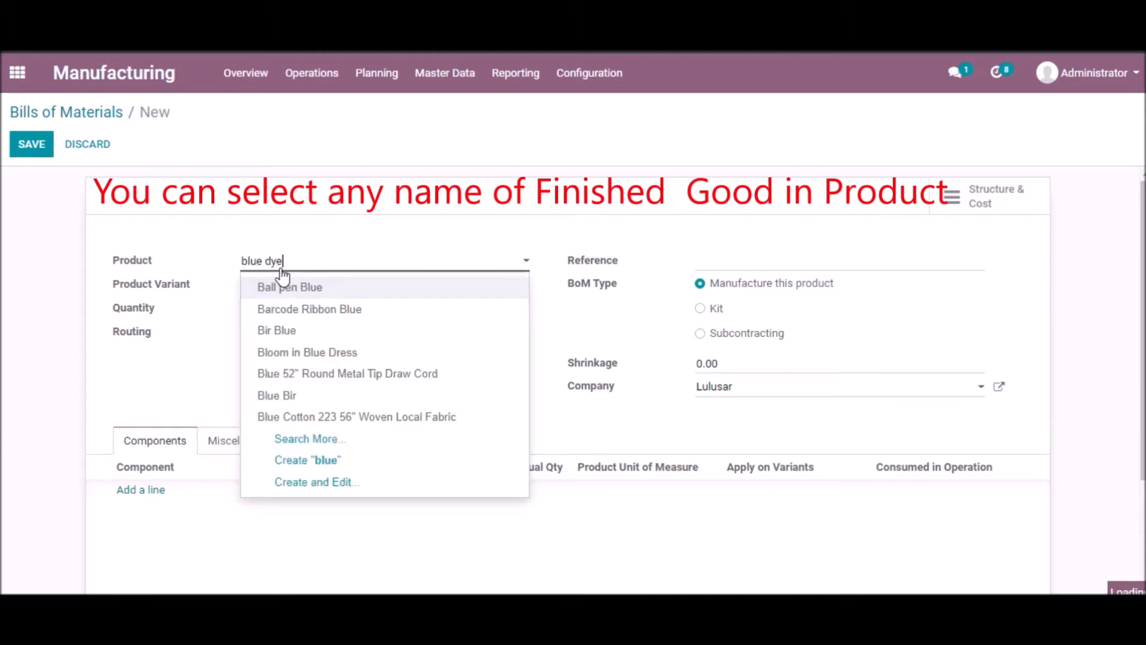
{"action": "left_click", "coordinate": [285, 287]}
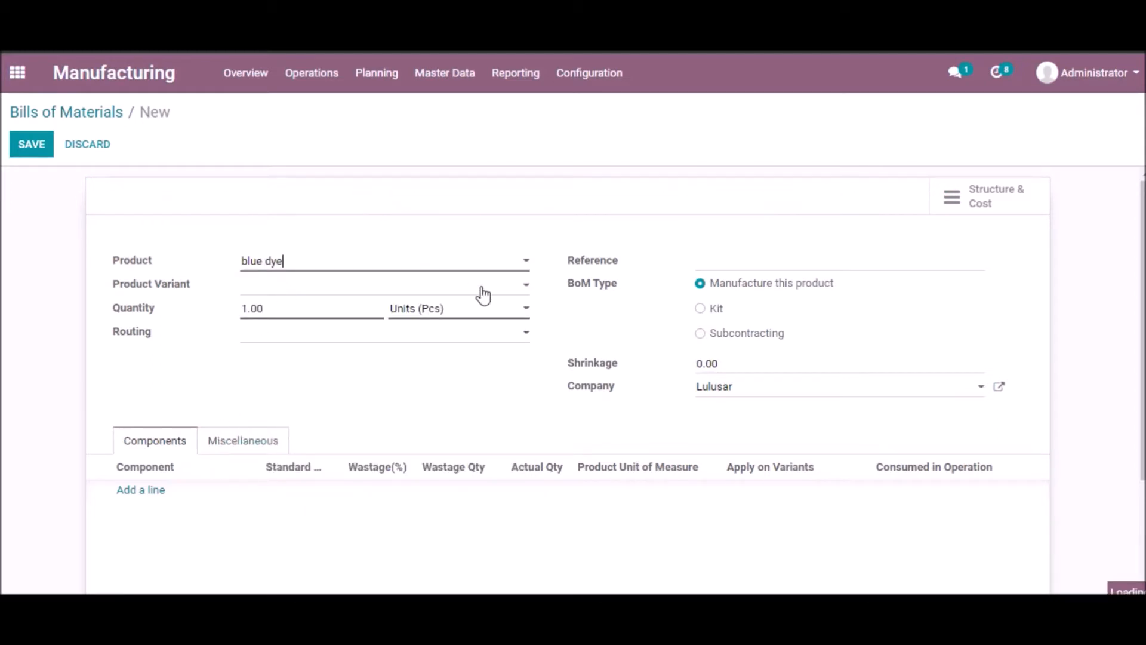
- Set the BoM type to Subcontracting and choose Dying vendor as the subcontractor
{"action": "left_click", "coordinate": [701, 334]}
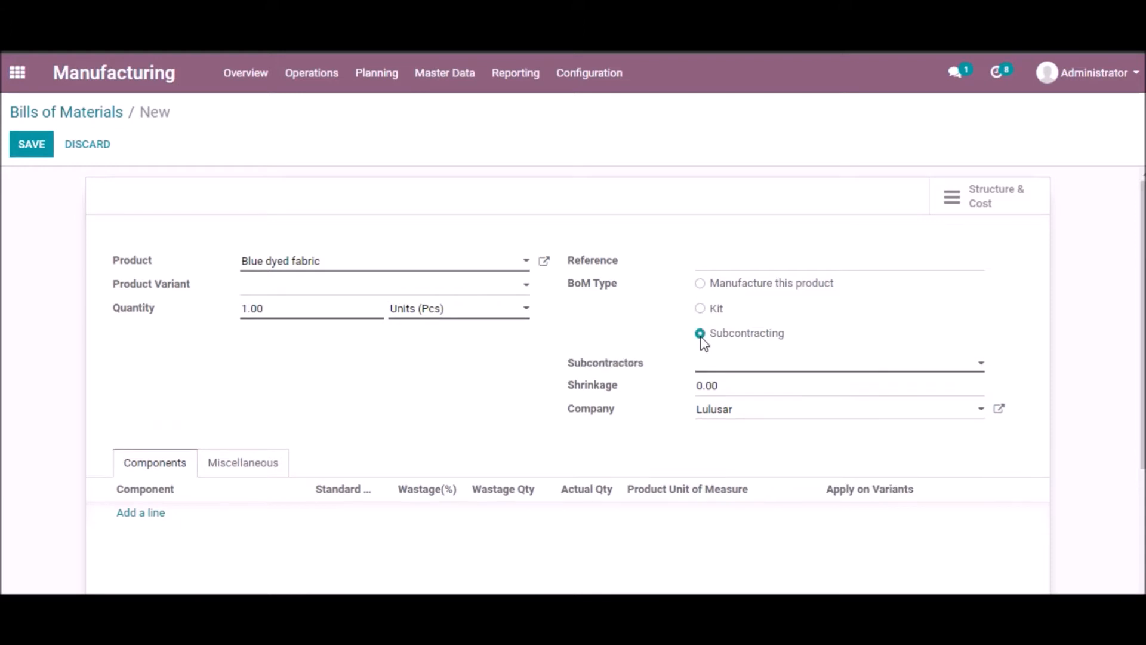
{"action": "left_click", "coordinate": [724, 365]}
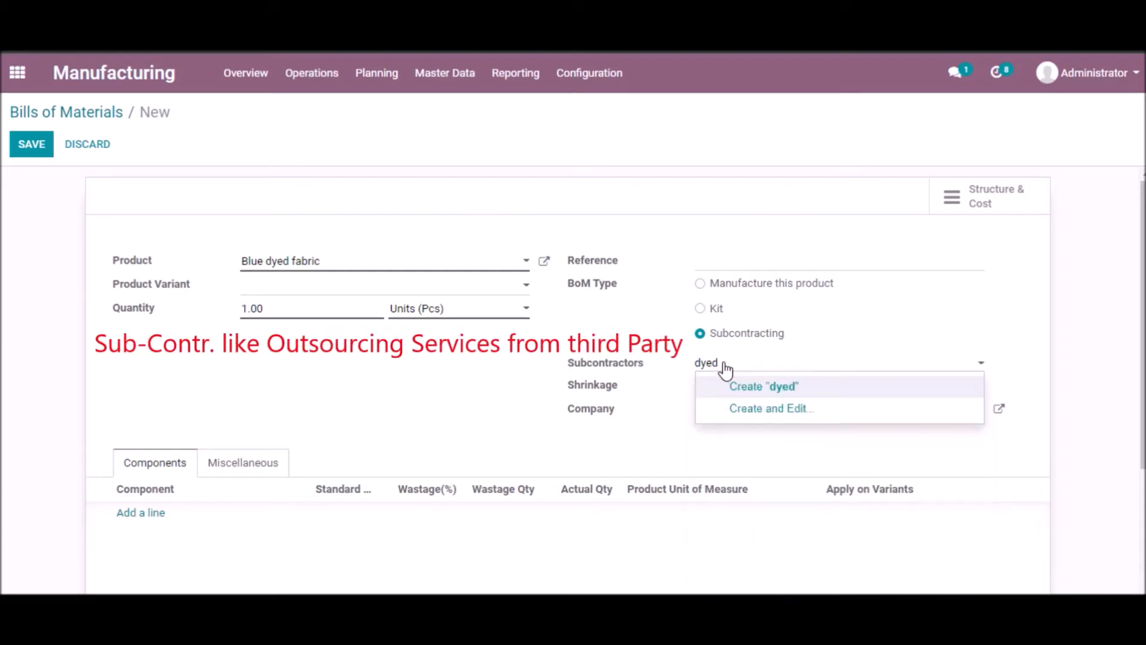
{"action": "key", "text": "BackSpace"}
{"action": "type", "text": "ing"}
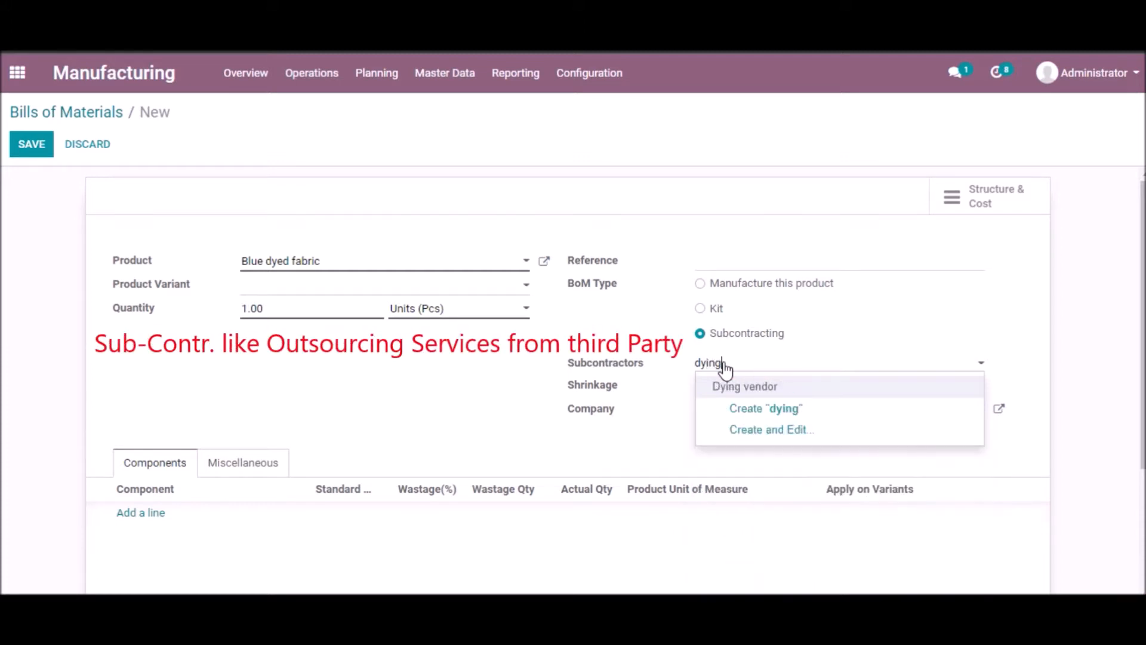
{"action": "left_click", "coordinate": [728, 389]}
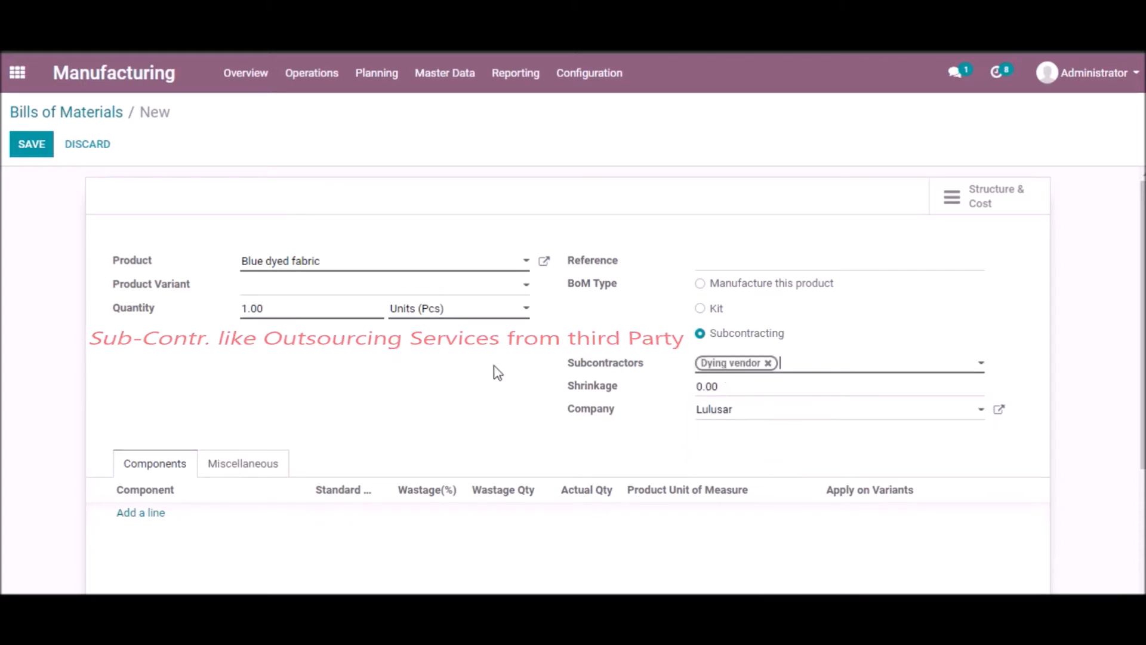
- Add White Crepe 100 57" Woven Local Fabric as a component with a standard quantity of 1, and save the bill of materials
{"action": "left_click", "coordinate": [136, 520]}
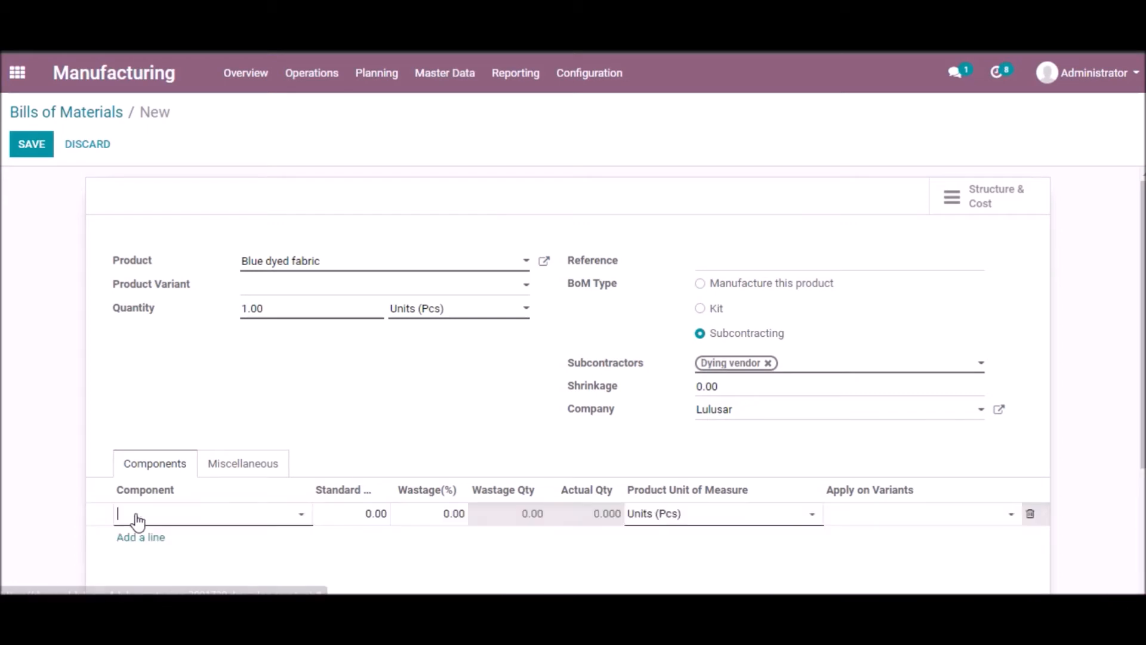
{"action": "left_click", "coordinate": [376, 513]}
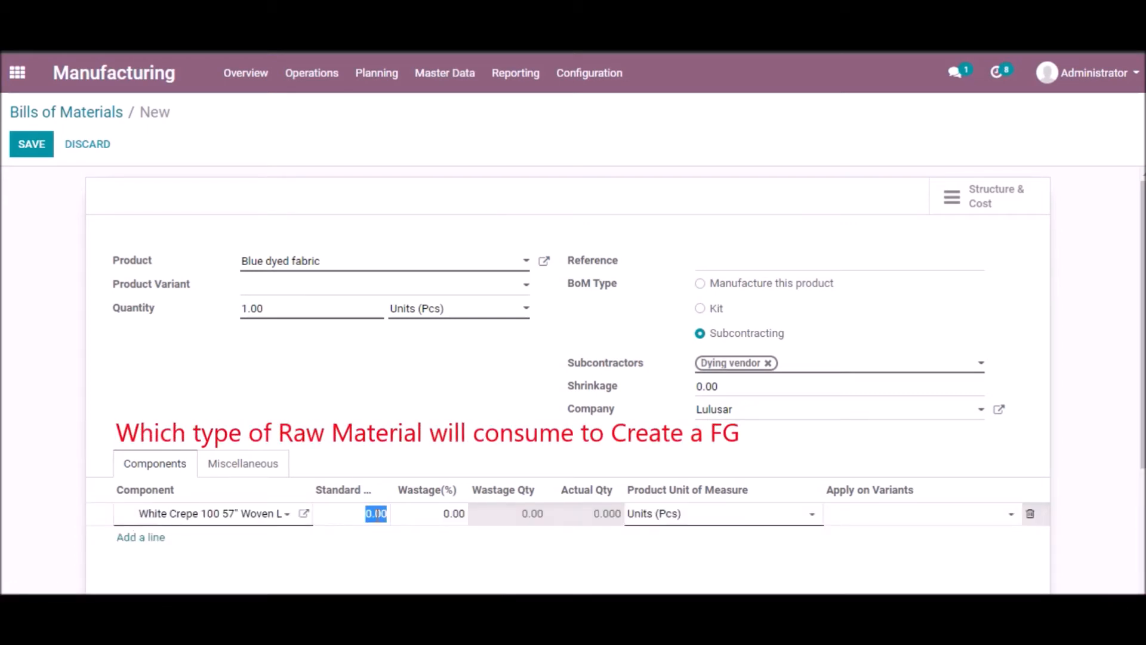
{"action": "type", "text": "1"}
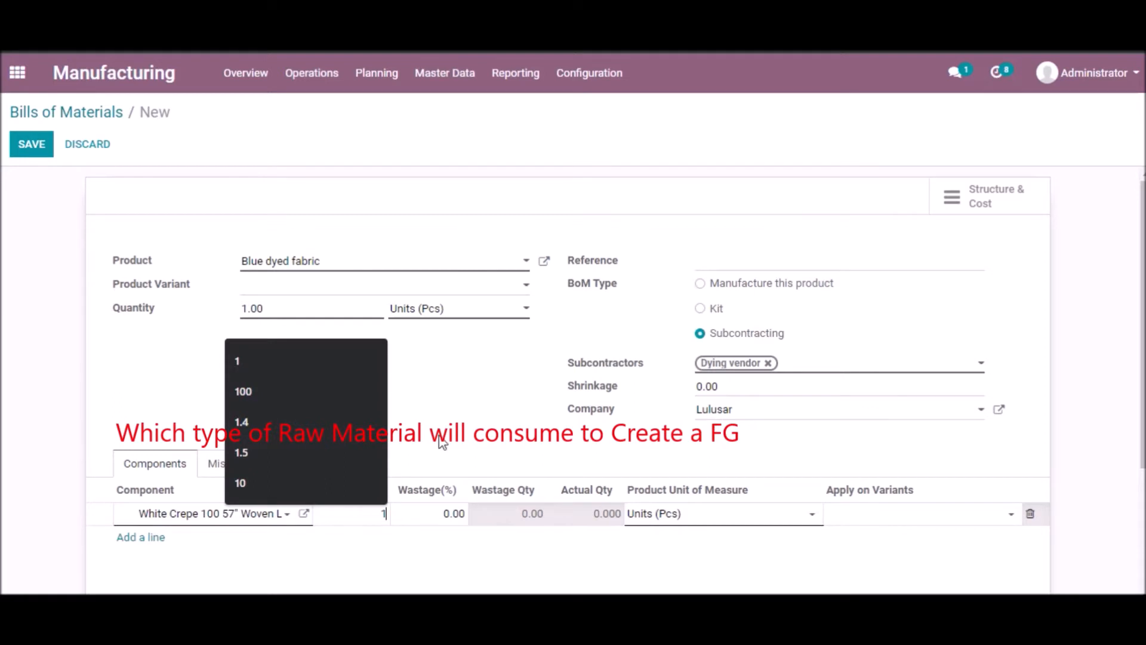
{"action": "left_click", "coordinate": [442, 441]}
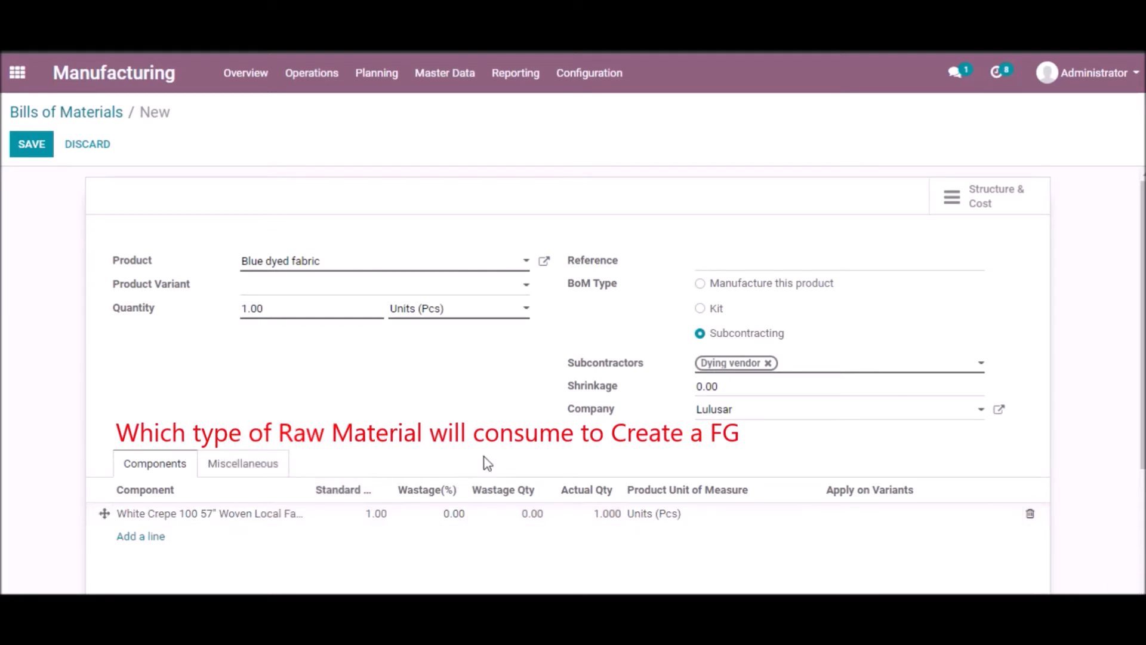
{"action": "left_click", "coordinate": [48, 153]}
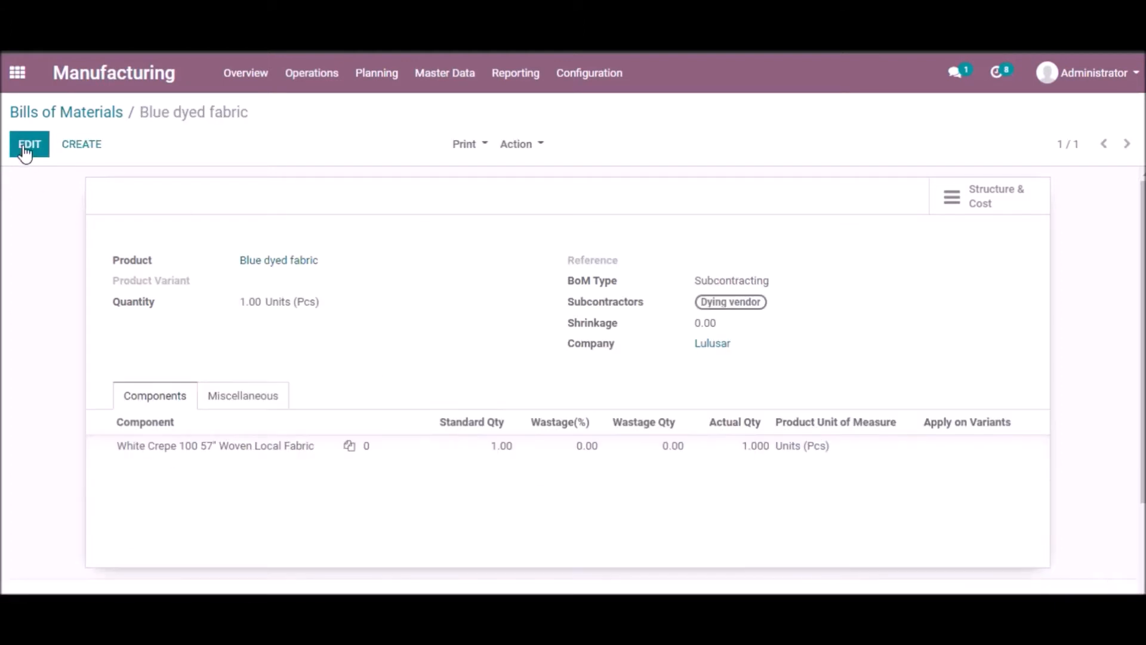
- Make sure Resupply Subcontractor on Order is enabled in the White Crepe component's inventory routes, and save both the component and the bill of materials
{"action": "left_click", "coordinate": [24, 148]}
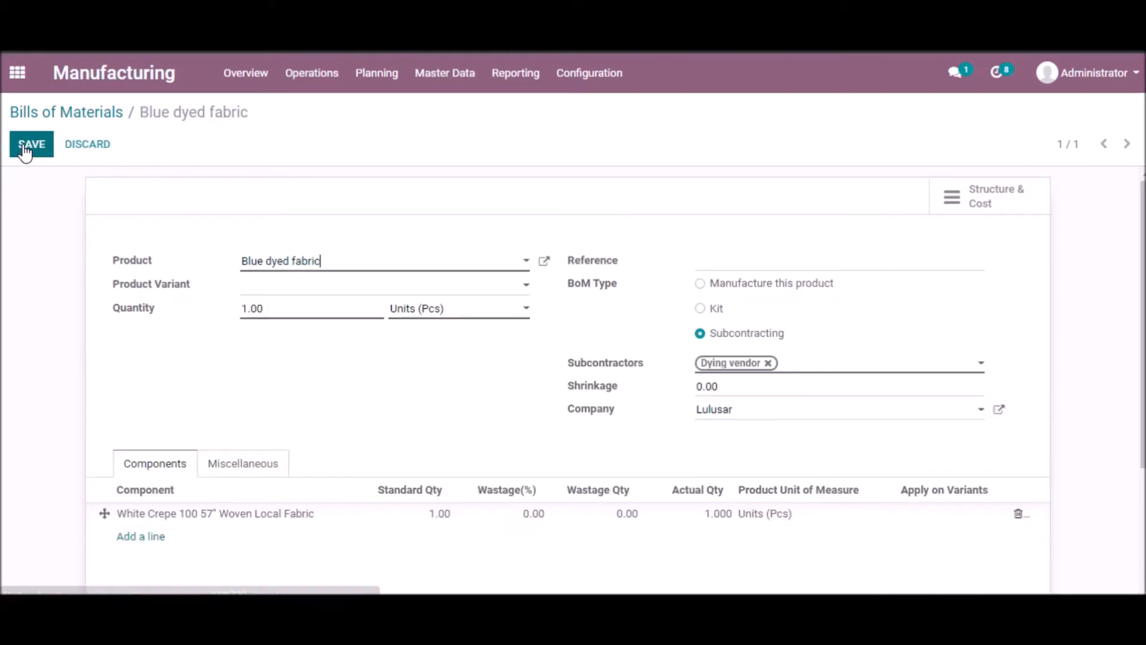
{"action": "left_click", "coordinate": [214, 517]}
{"action": "left_click", "coordinate": [351, 514]}
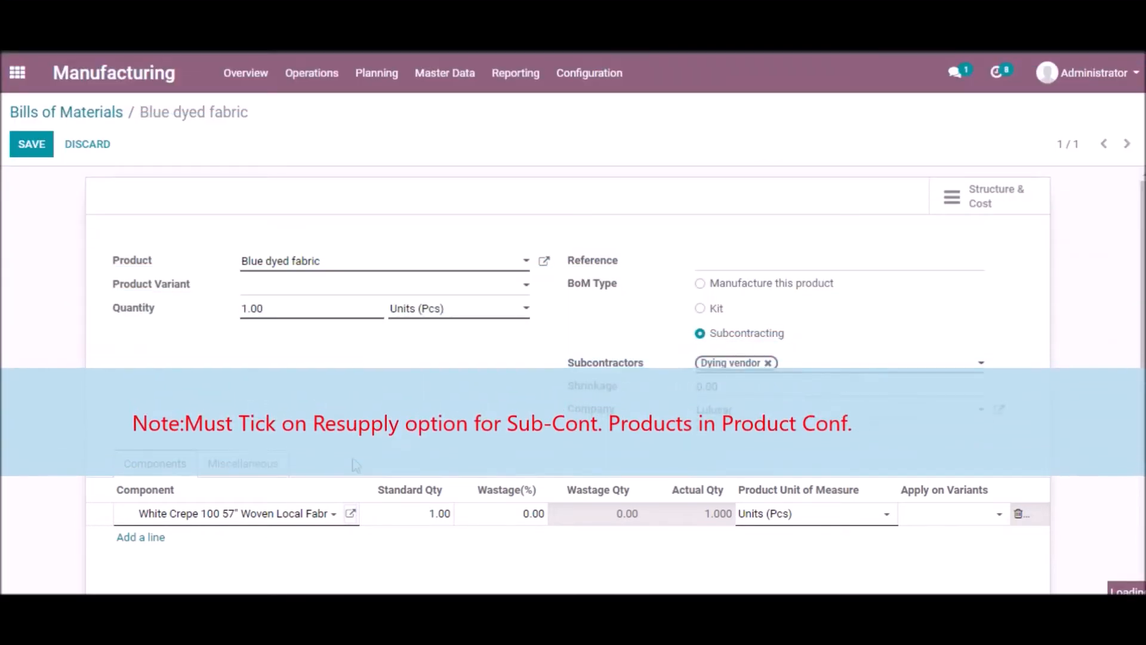
{"action": "left_click", "coordinate": [351, 510]}
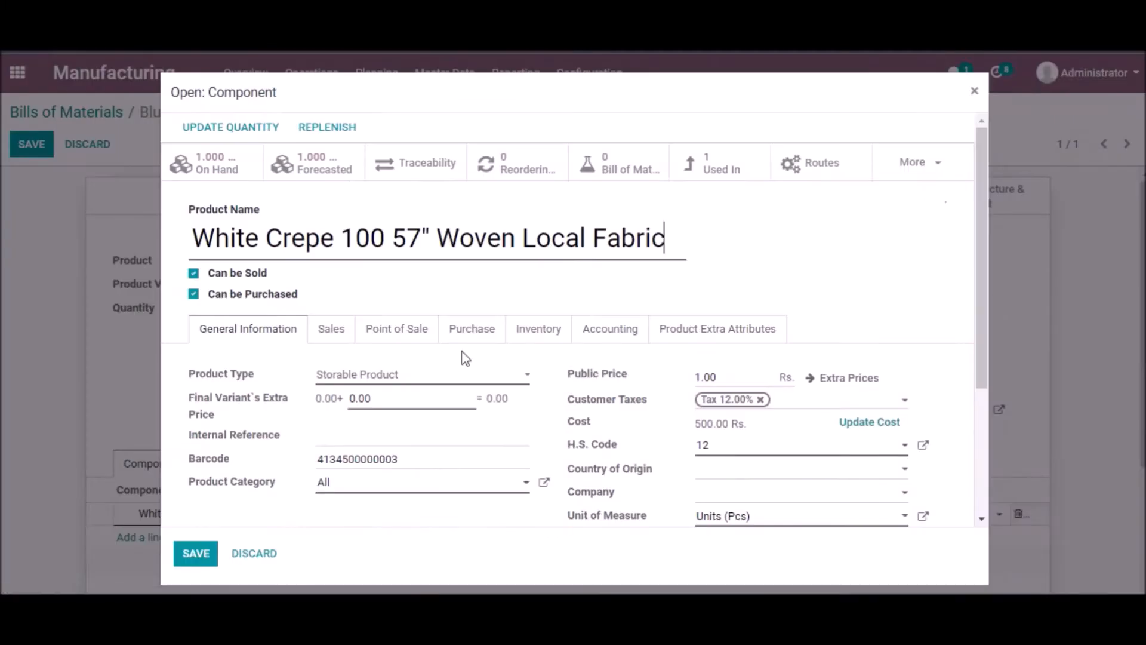
{"action": "left_click", "coordinate": [537, 334]}
{"action": "scroll", "coordinate": [455, 469], "scroll_direction": "down", "scroll_amount": 10}
{"action": "scroll", "coordinate": [454, 467], "scroll_direction": "up", "scroll_amount": 5}
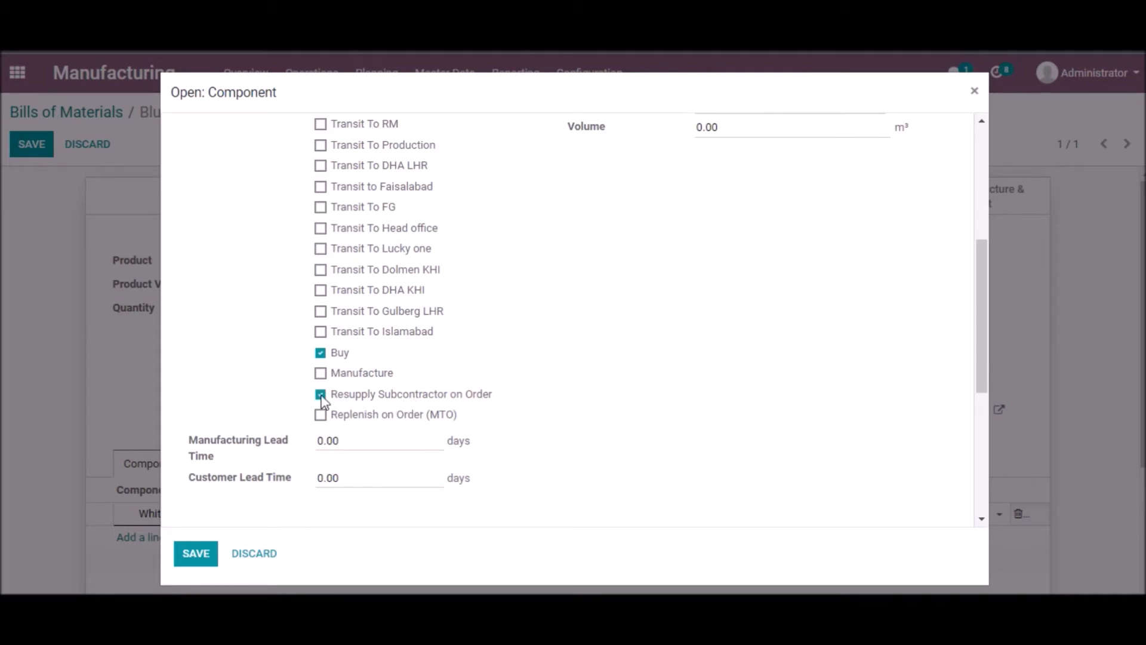
{"action": "left_click", "coordinate": [195, 557]}
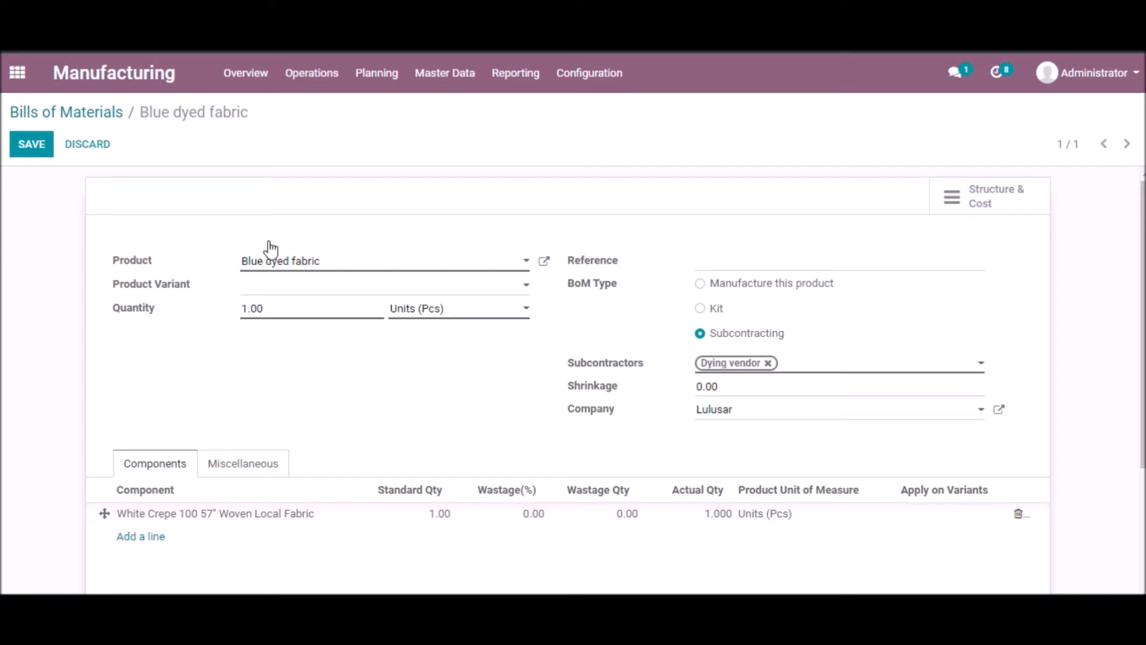
{"action": "left_click", "coordinate": [32, 148]}
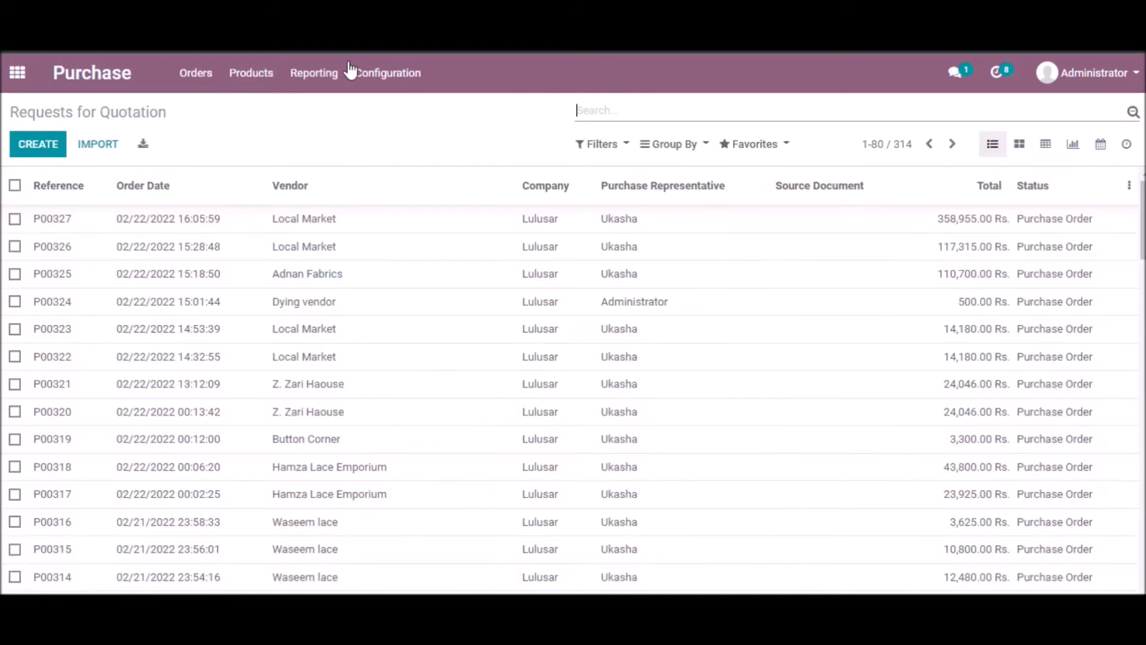
- Switch to the Purchase app and create a new request for quotation with Dying vendor as the vendor
{"action": "left_click", "coordinate": [17, 72]}
{"action": "left_click", "coordinate": [544, 337]}
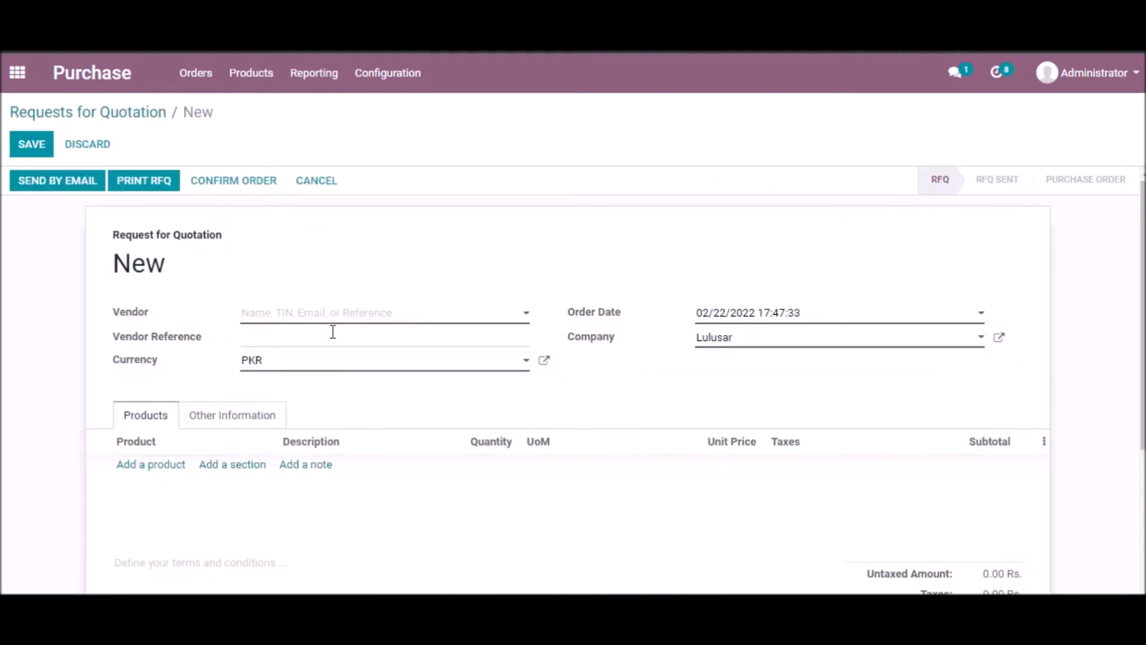
{"action": "type", "text": "d"}
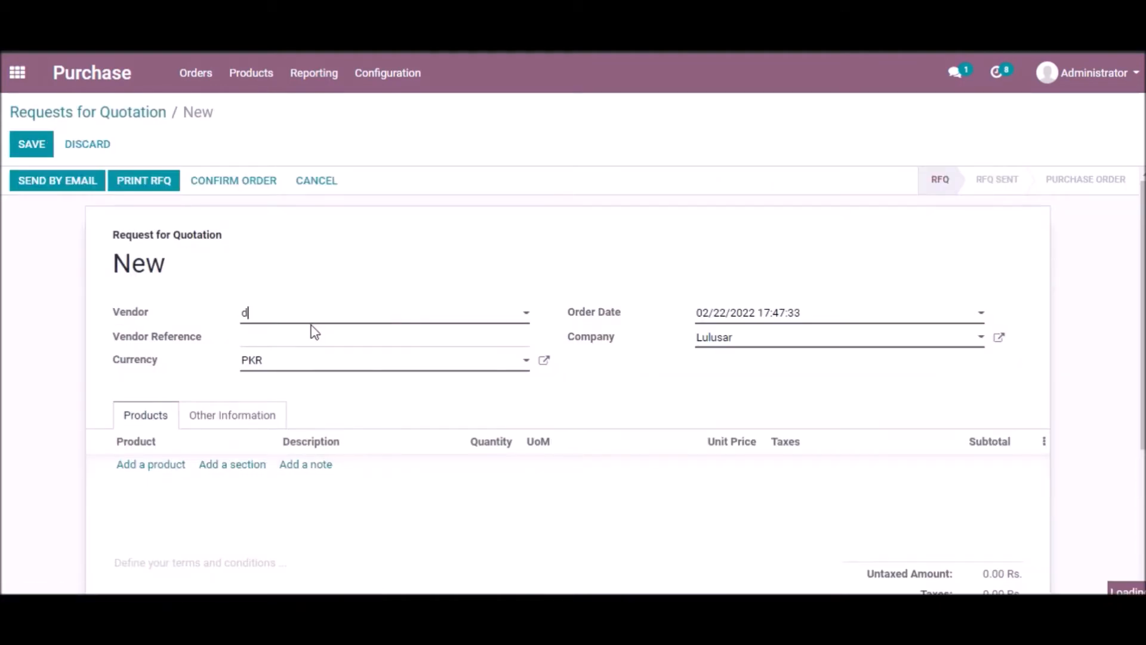
{"action": "type", "text": "ying"}
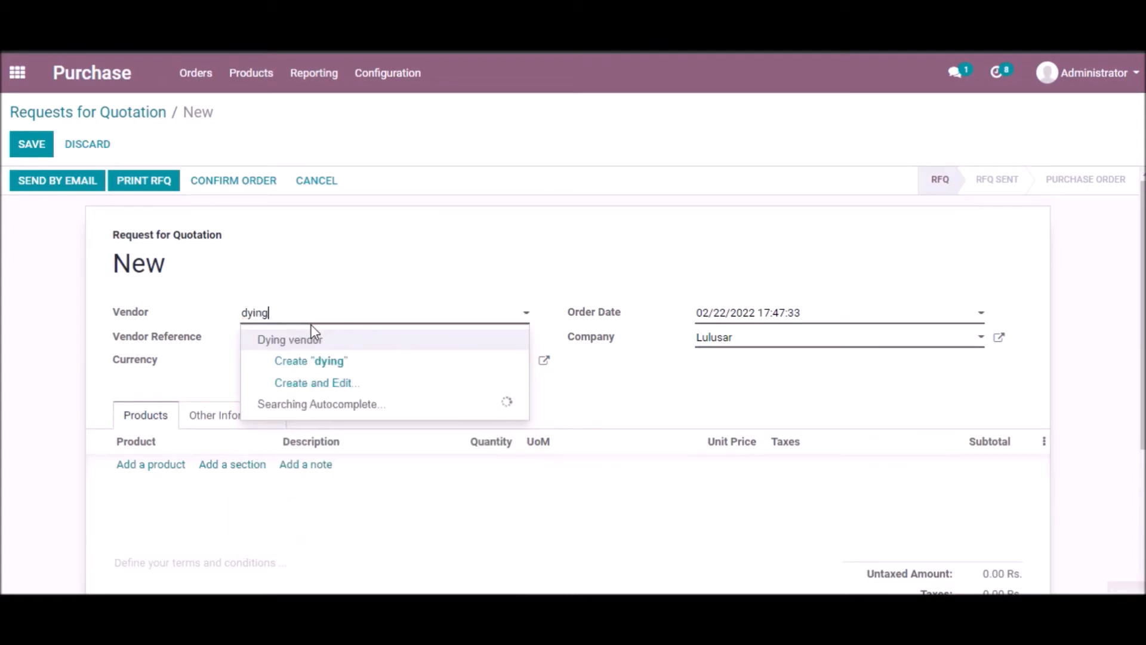
{"action": "left_click", "coordinate": [312, 338]}
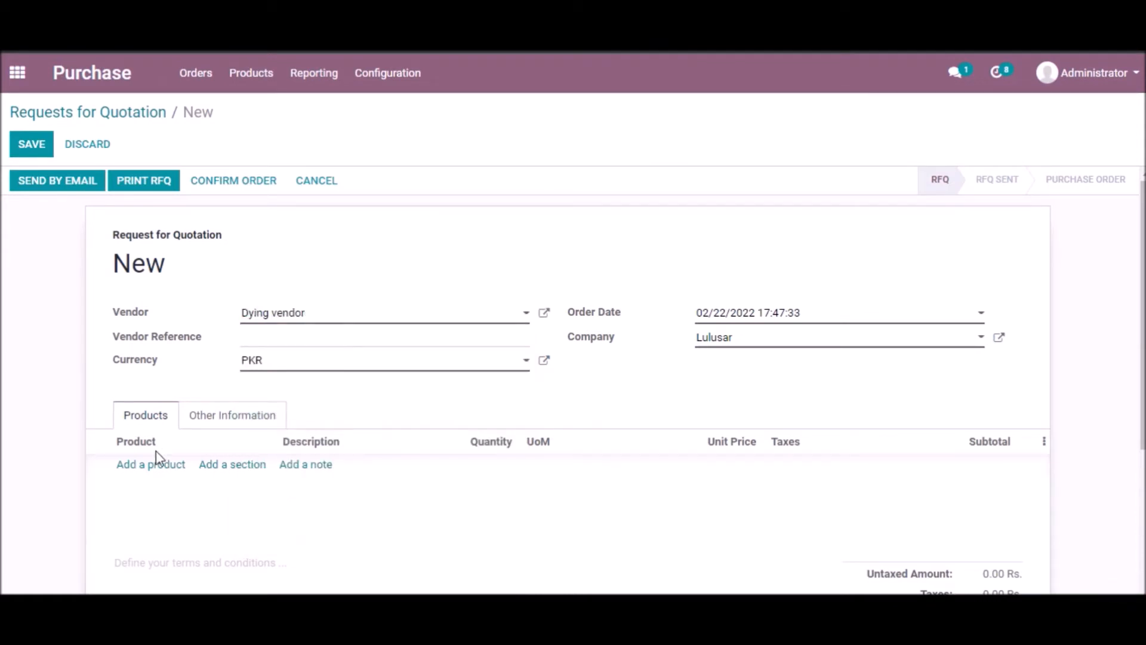
- Add a product line for Blue dyed fabric with a quantity of 1
{"action": "left_click", "coordinate": [156, 467]}
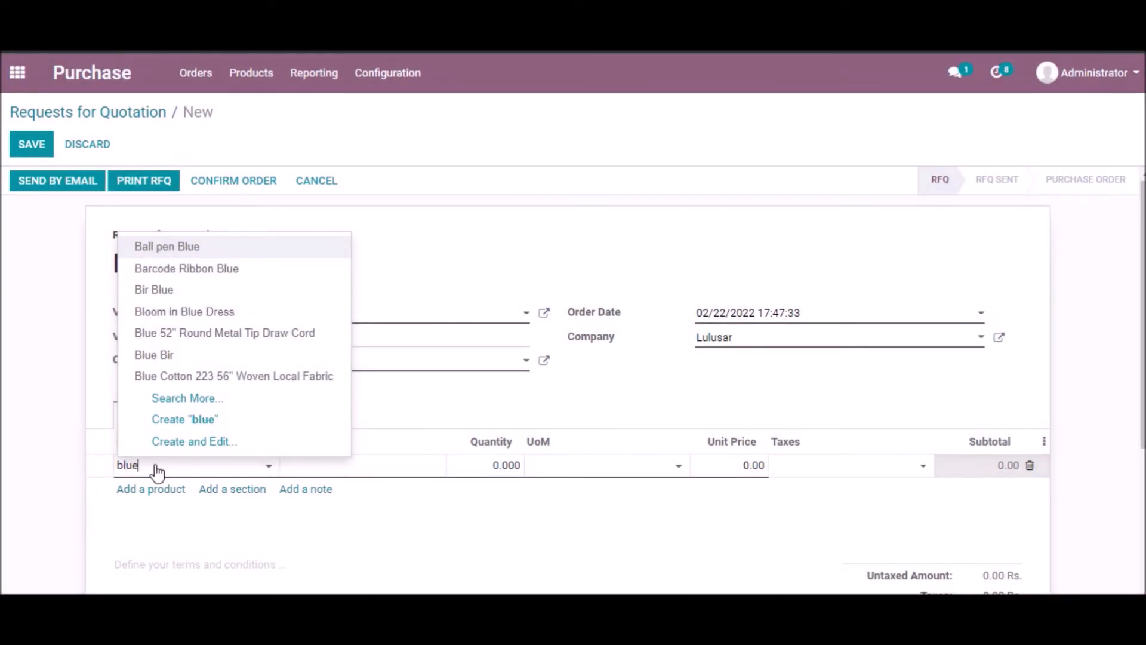
{"action": "type", "text": "dyed"}
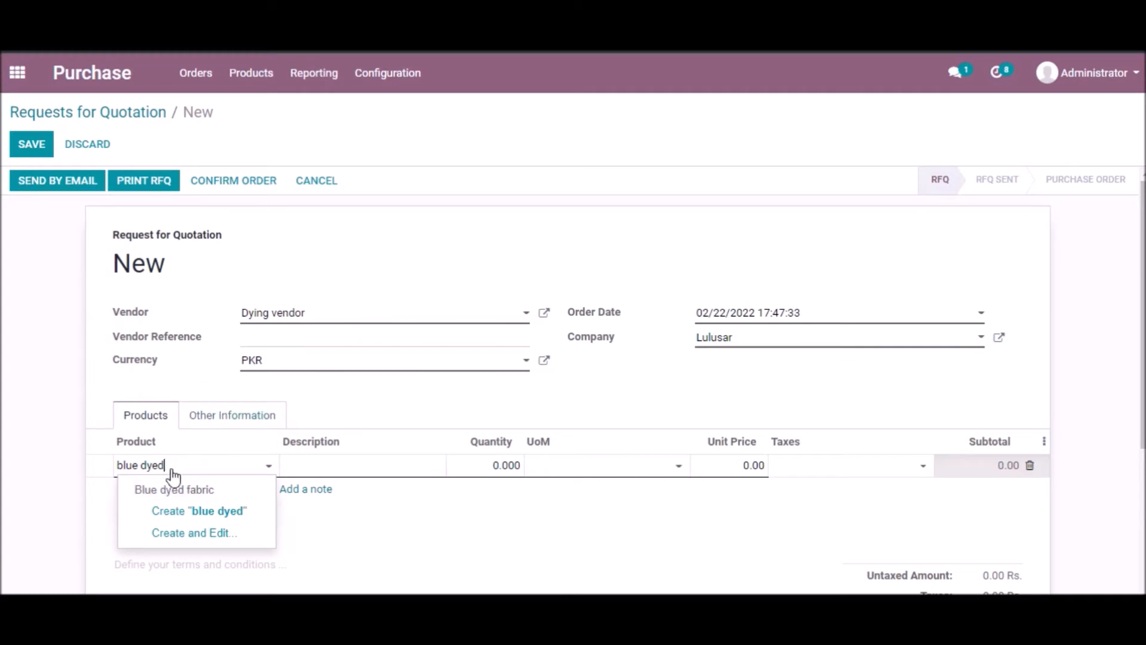
{"action": "left_click", "coordinate": [170, 491]}
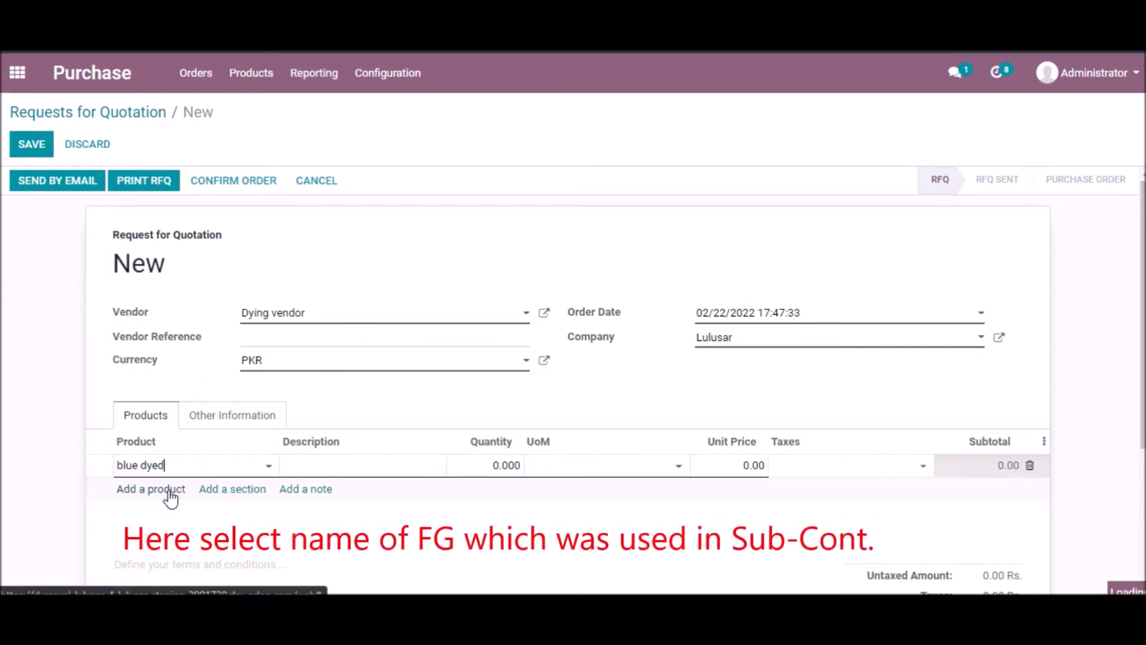
{"action": "left_click", "coordinate": [506, 465]}
{"action": "type", "text": "1"}
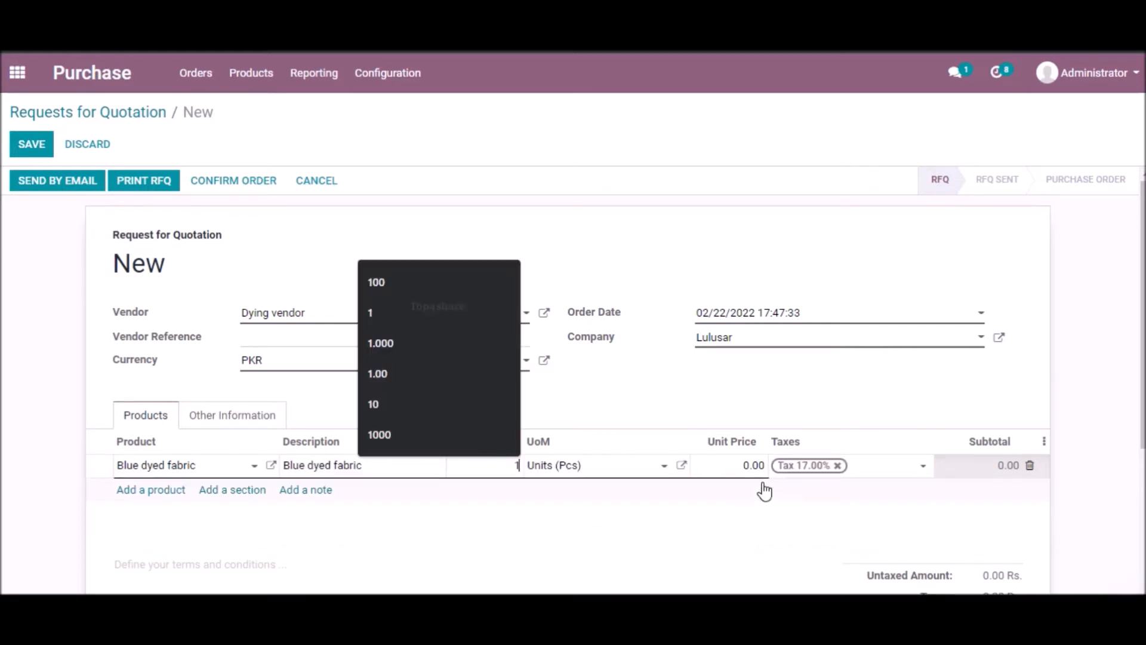
- Remove the 17% tax from the Blue dyed fabric line, set its unit price to 5000, and save the request for quotation
{"action": "left_click", "coordinate": [740, 465]}
{"action": "left_click", "coordinate": [877, 477]}
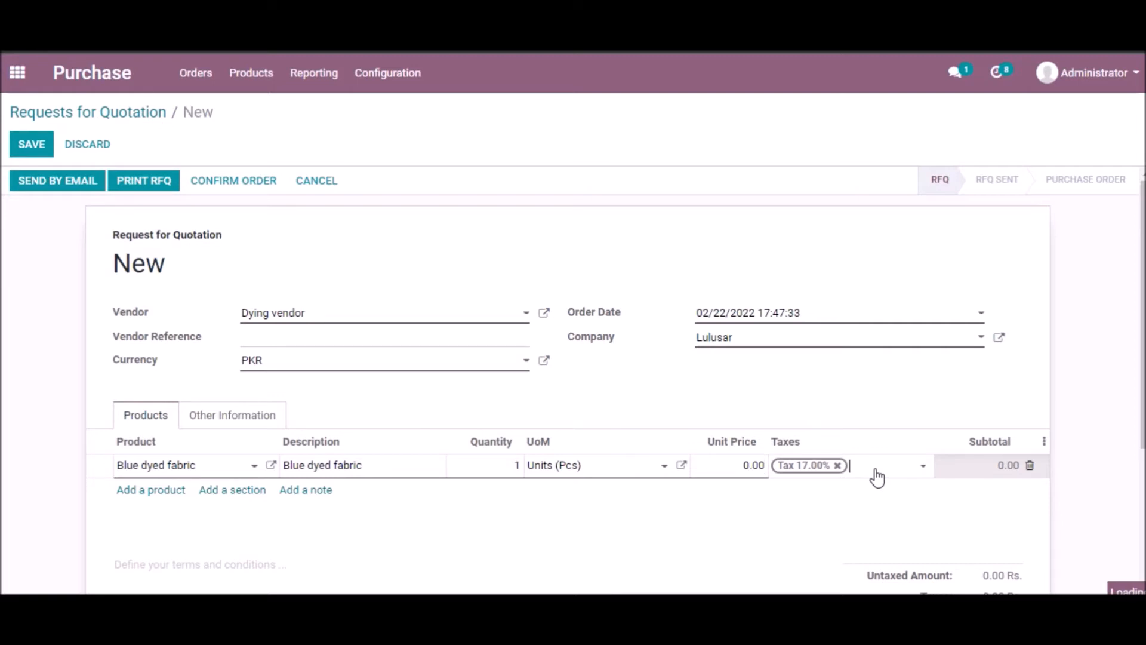
{"action": "left_click", "coordinate": [838, 465]}
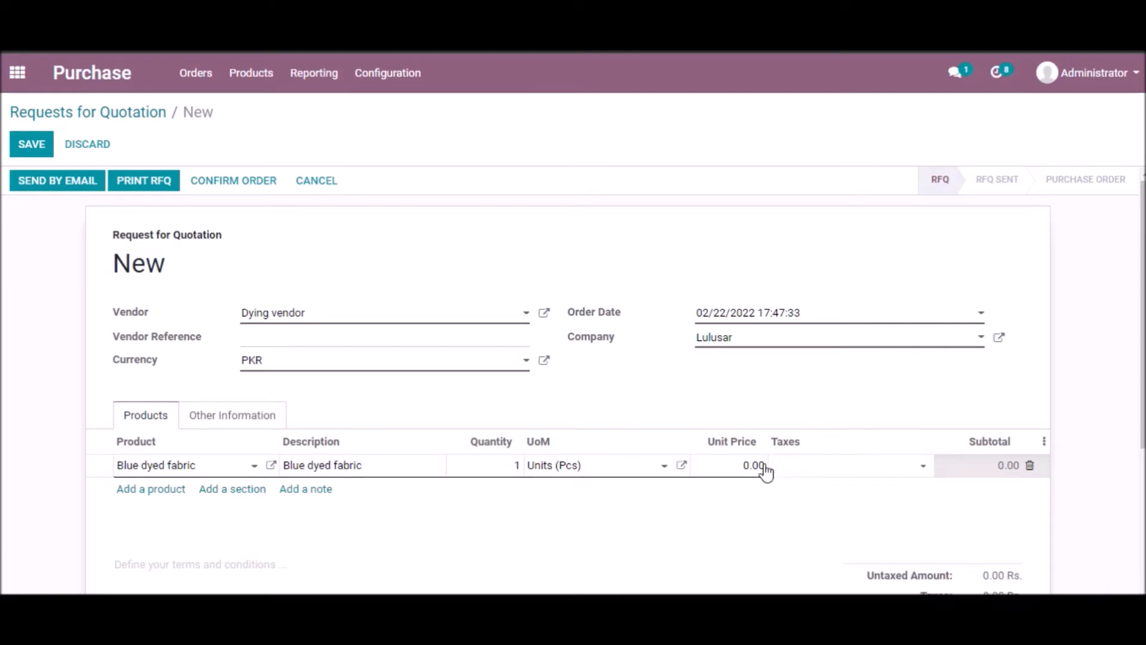
{"action": "left_click", "coordinate": [726, 465]}
{"action": "type", "text": "5"}
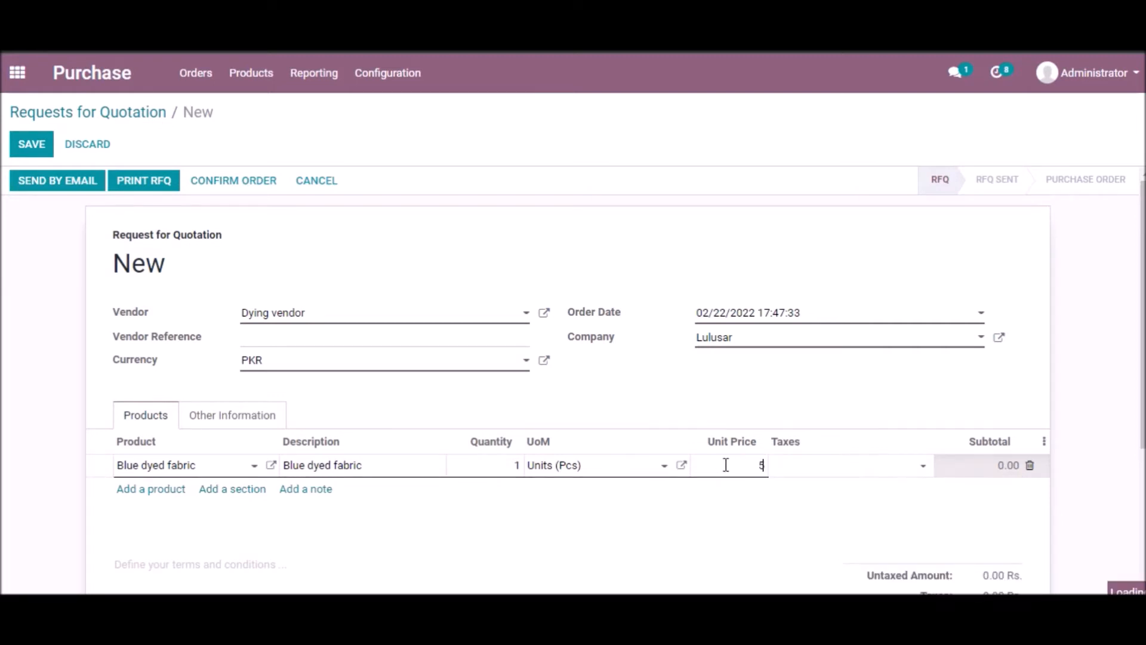
{"action": "type", "text": "000"}
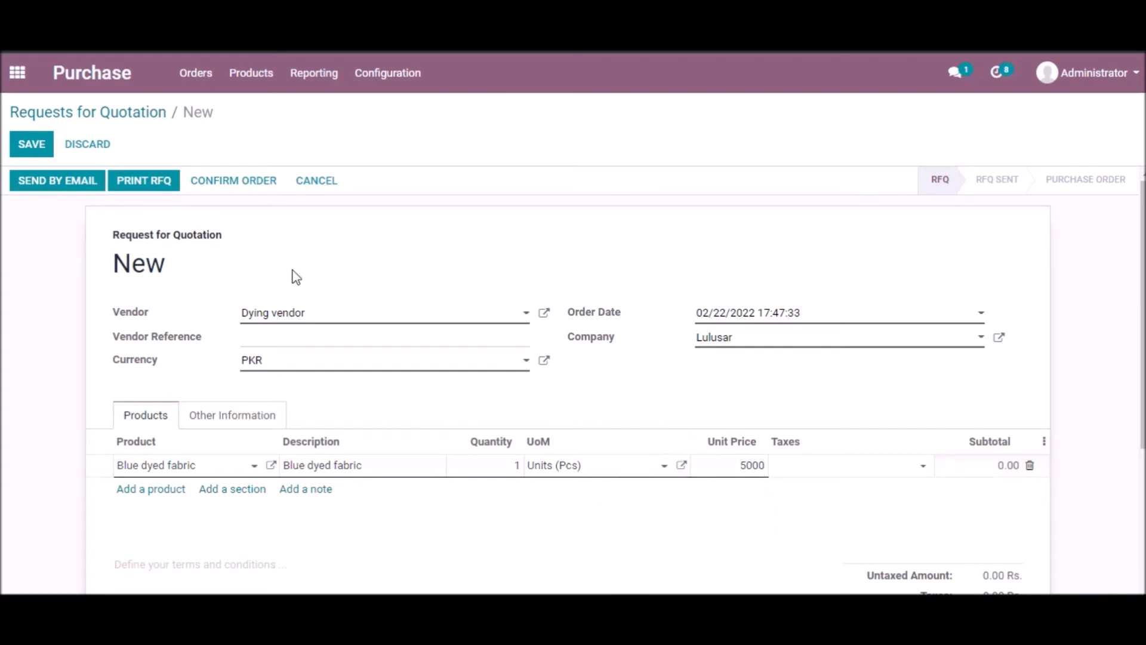
{"action": "left_click", "coordinate": [35, 142]}
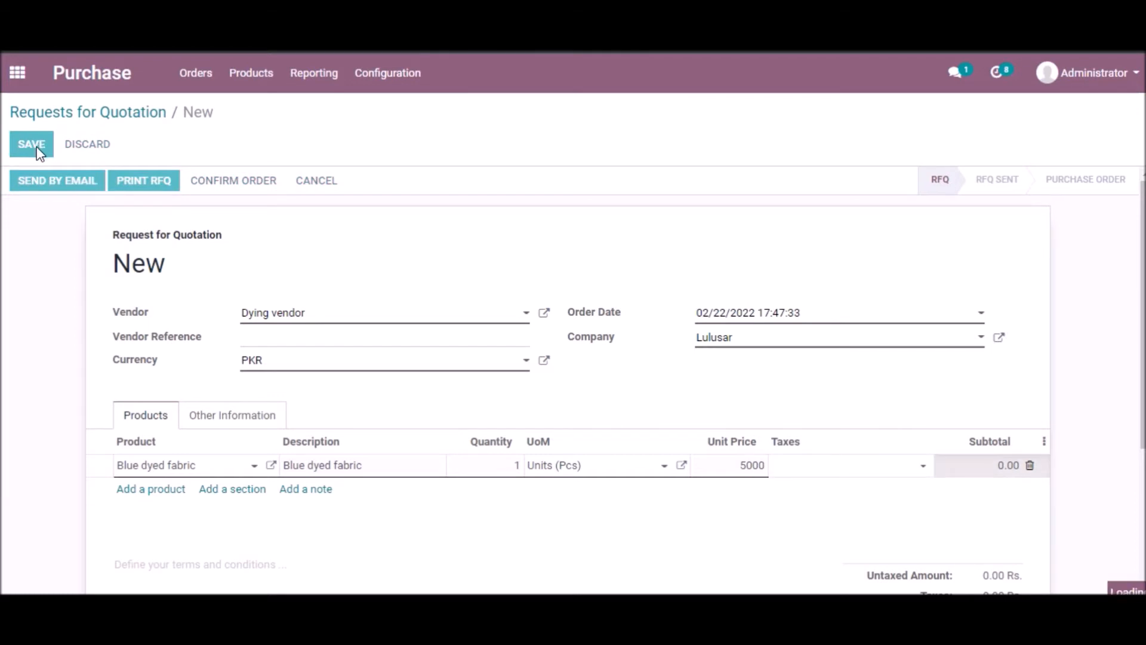
- Check the Deliver To warehouse in the quotation's other information, return to the product lines, and save the quotation
{"action": "left_click", "coordinate": [200, 425]}
{"action": "left_click", "coordinate": [146, 421]}
{"action": "left_click", "coordinate": [216, 416]}
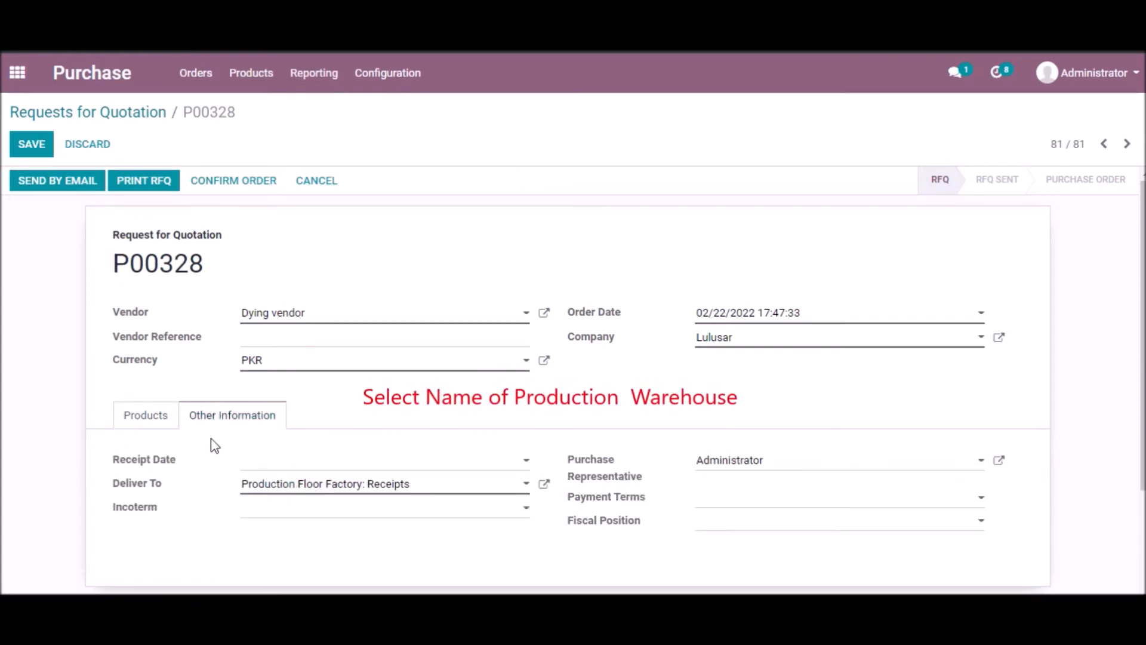
{"action": "left_click", "coordinate": [132, 422]}
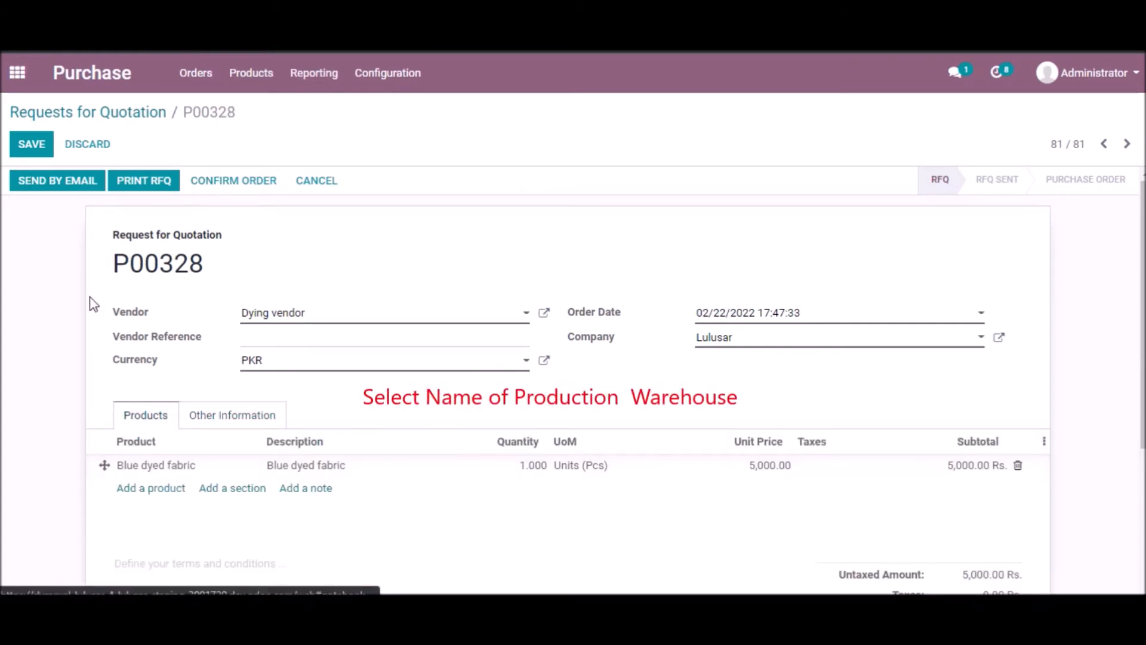
{"action": "left_click", "coordinate": [36, 146]}
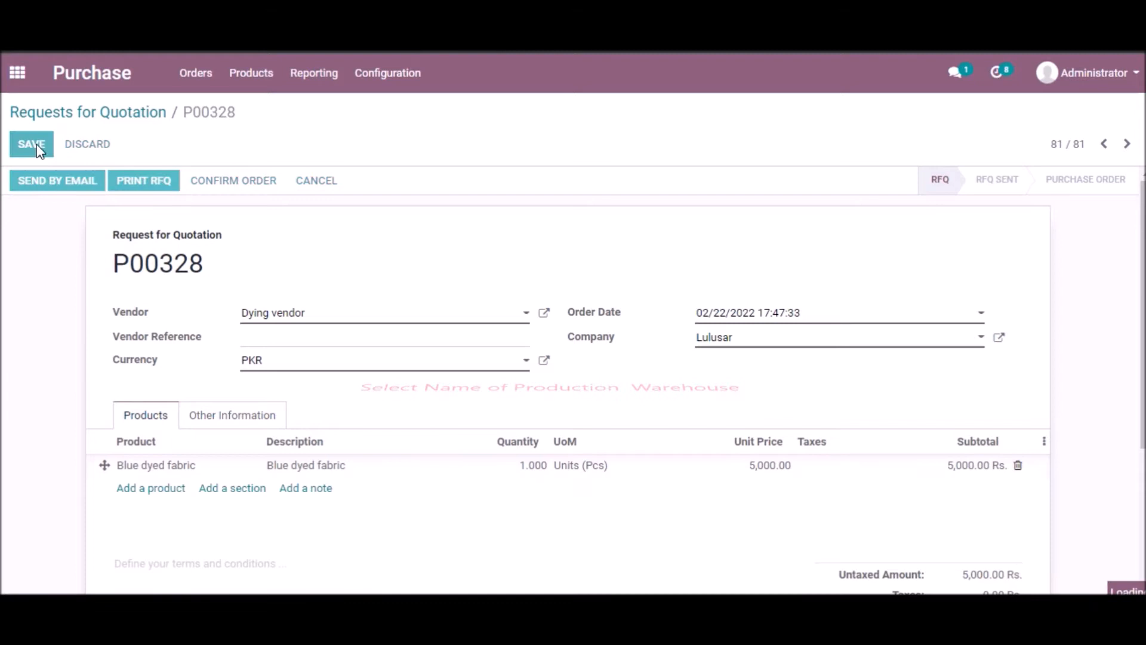
- Confirm the Blue dyed fabric quotation as a purchase order and switch to the Inventory app
{"action": "left_click", "coordinate": [234, 185]}
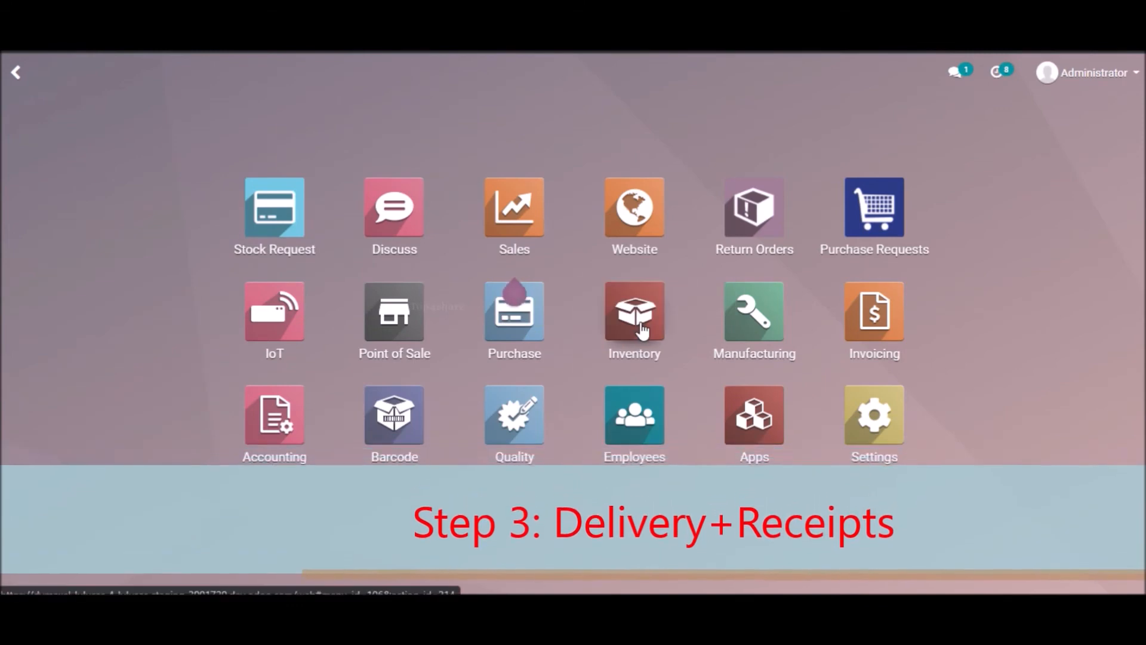
{"action": "left_click", "coordinate": [642, 330]}
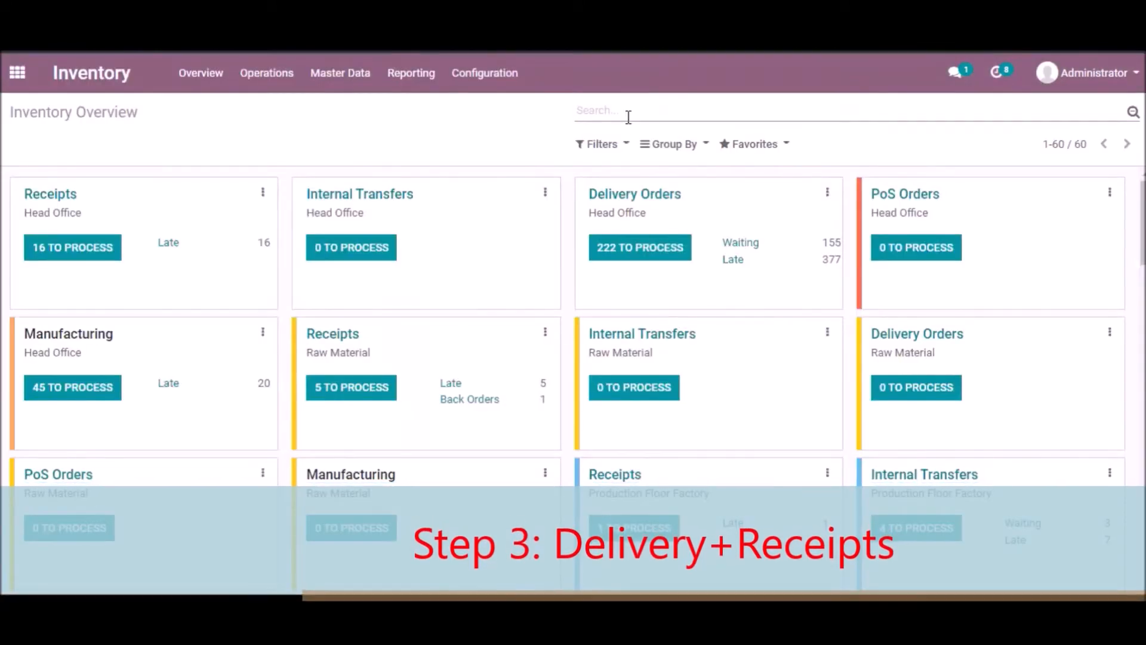
- Filter the inventory overview by warehouse "prod" and open the waiting Production Floor Factory delivery order for Dying vendor
{"action": "type", "text": "prod"}
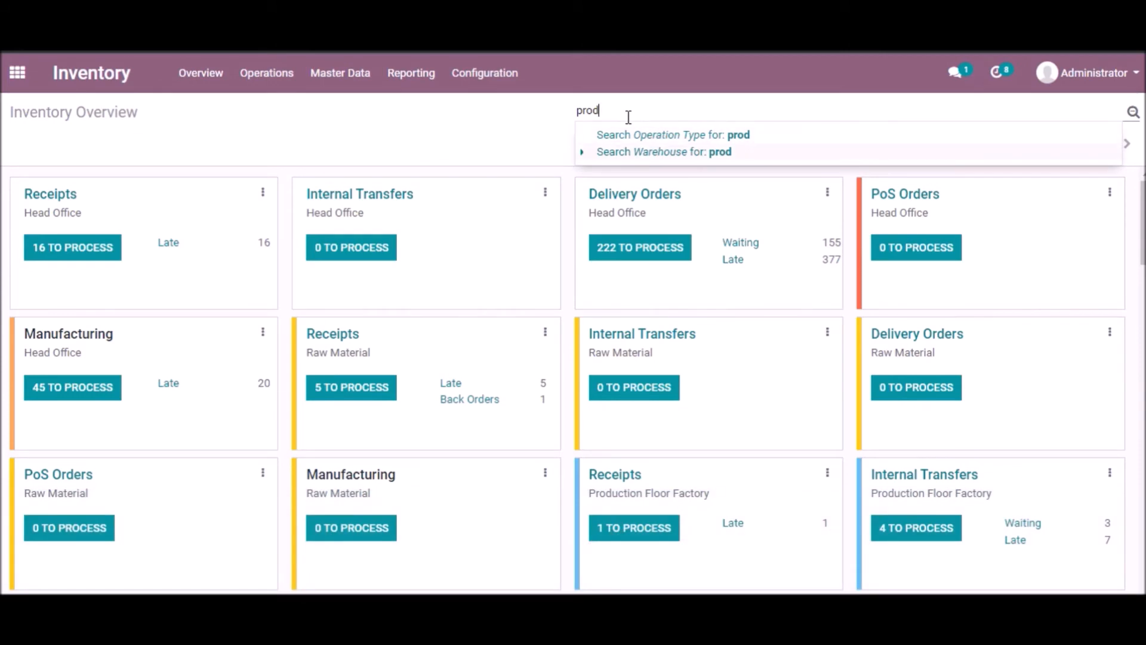
{"action": "key", "text": "Return"}
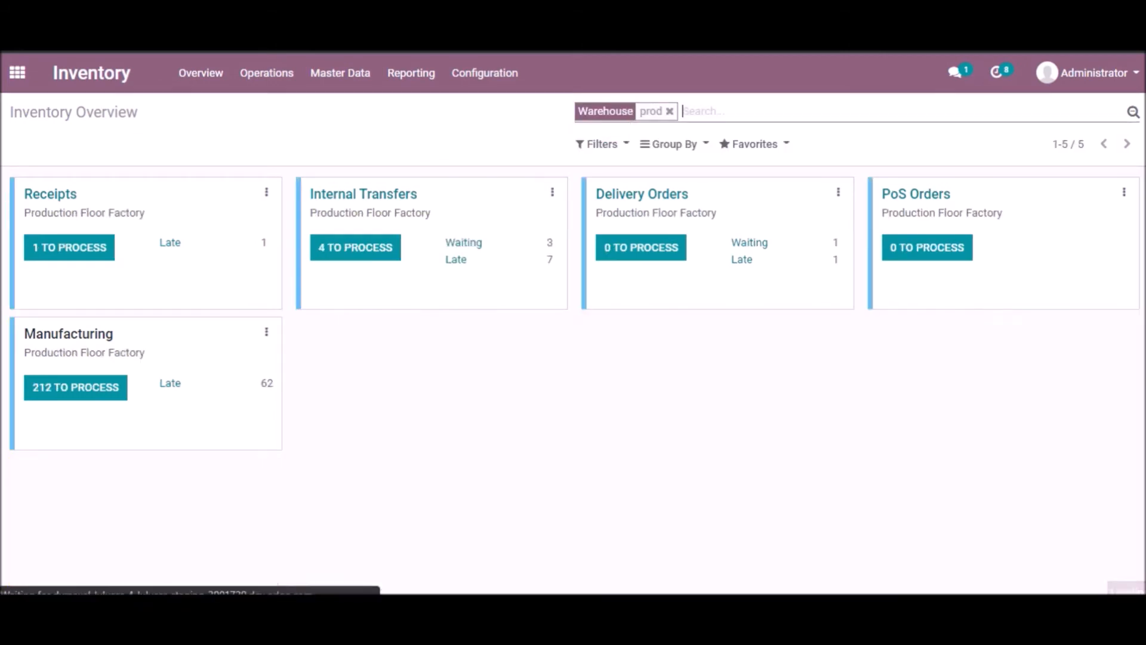
{"action": "left_click", "coordinate": [748, 245]}
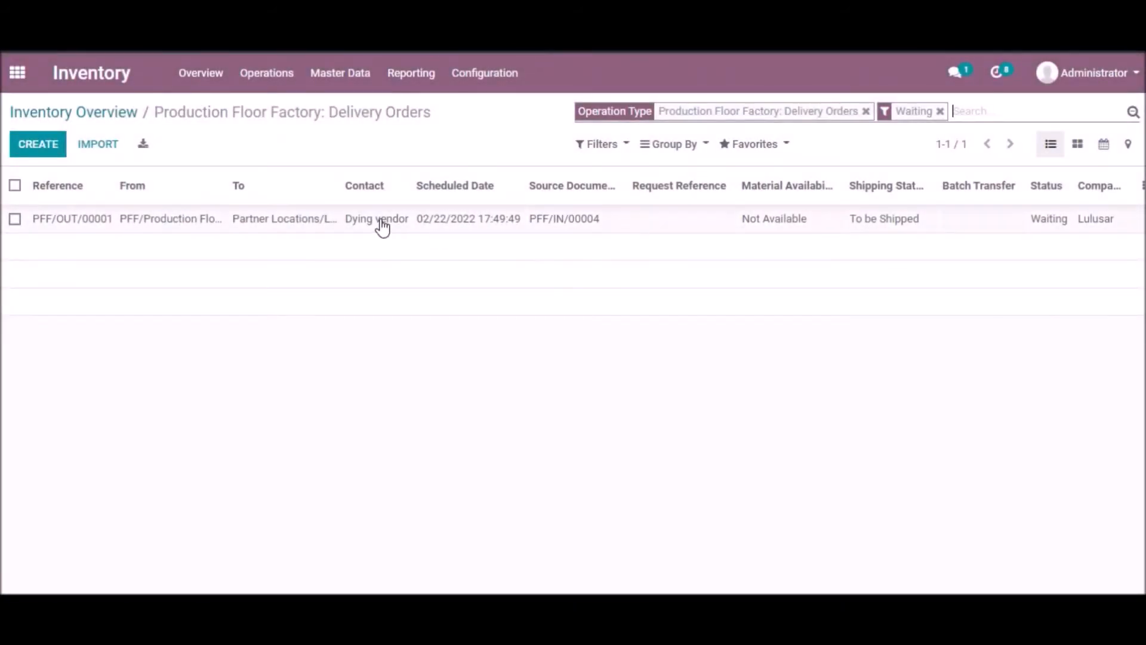
{"action": "left_click", "coordinate": [352, 229]}
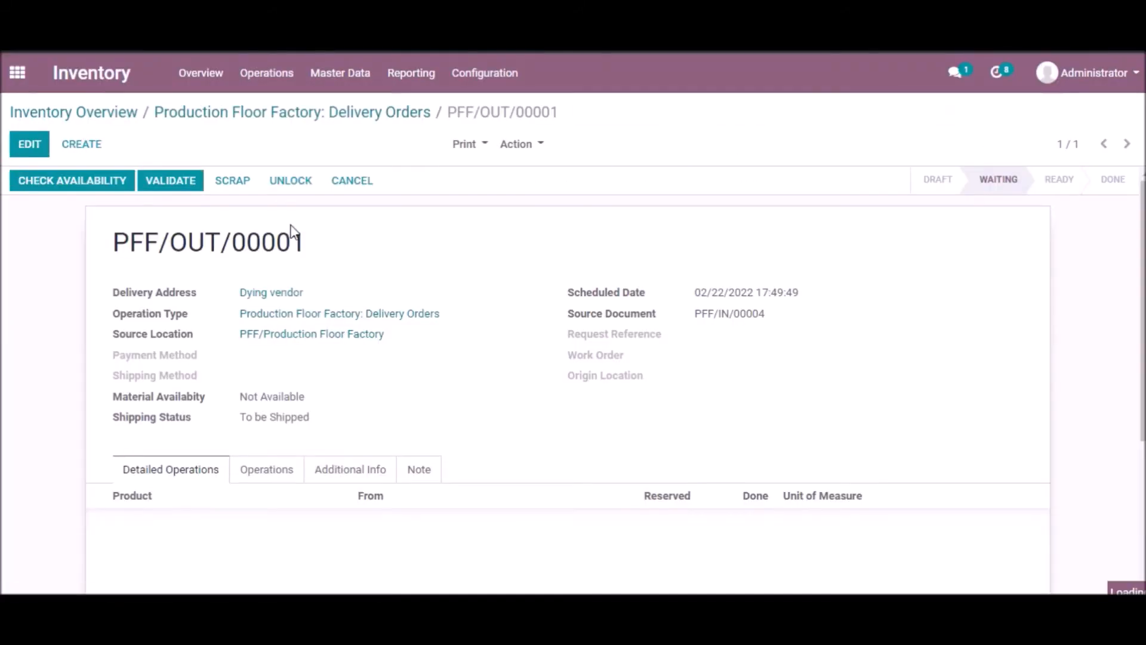
- Check availability of the White Crepe fabric under the delivery's operations, and validate the delivery with all quantities processed
{"action": "left_click", "coordinate": [271, 470]}
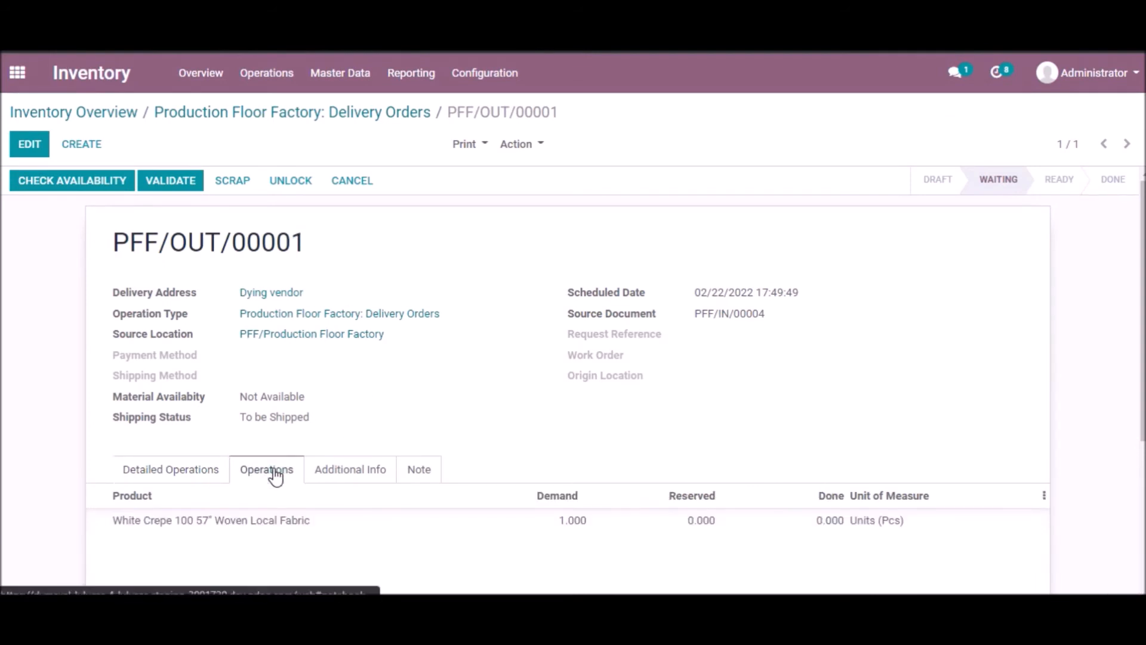
{"action": "left_click", "coordinate": [59, 185]}
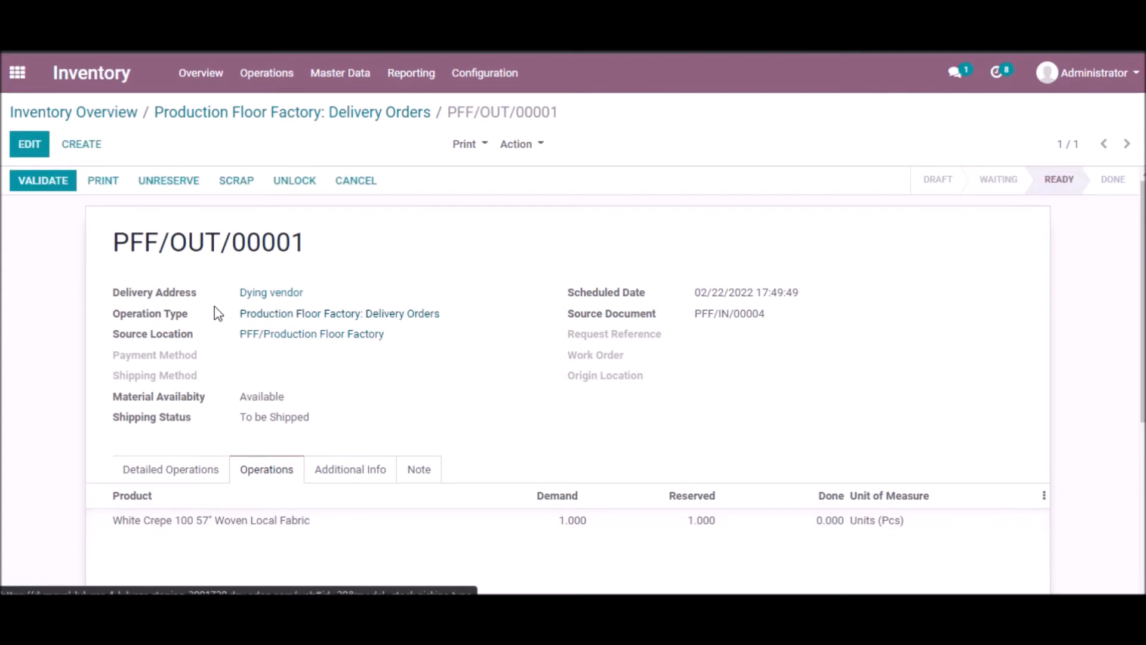
{"action": "left_click", "coordinate": [51, 191]}
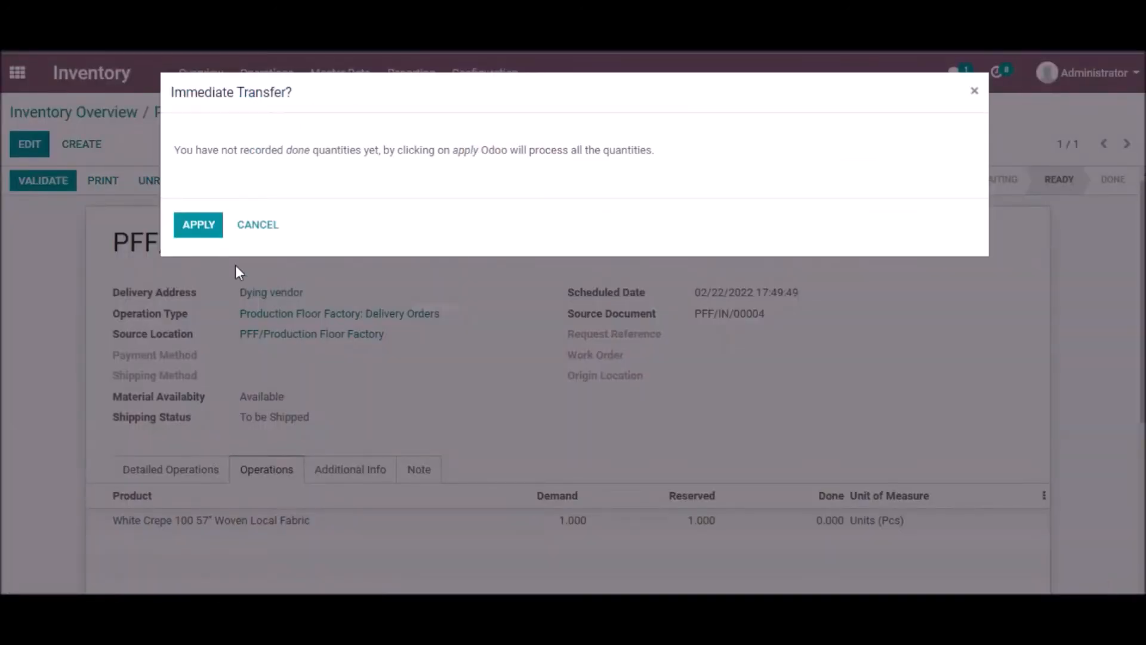
{"action": "left_click", "coordinate": [204, 224]}
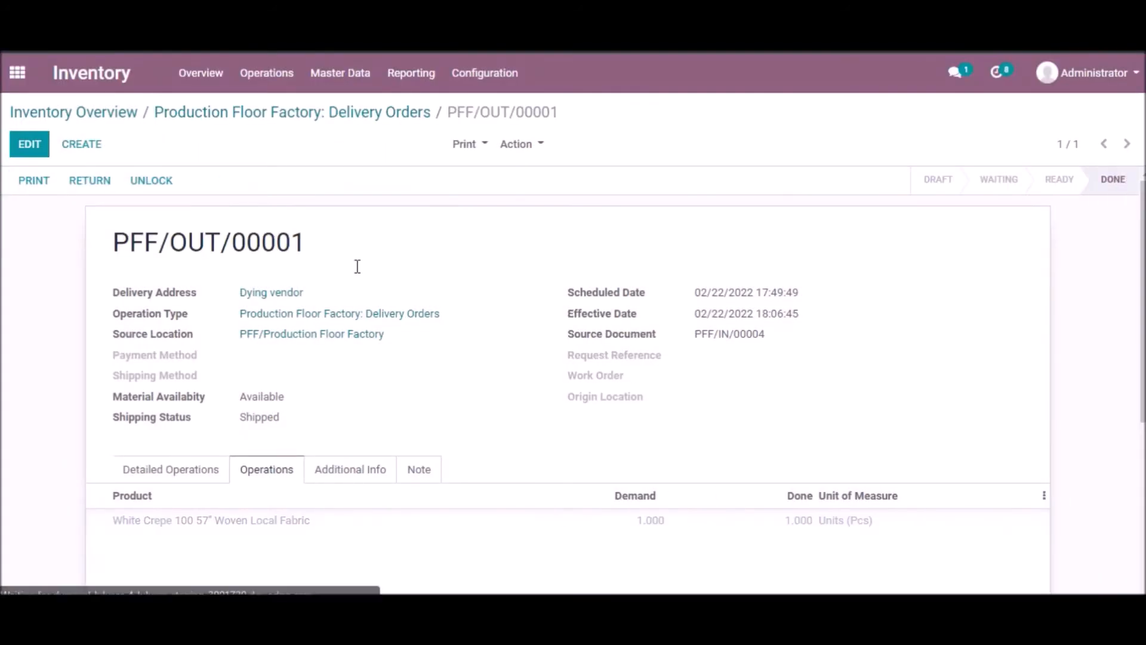
- Return to the inventory overview and open the Production Floor Factory receipt from Dying vendor that is ready to process
{"action": "left_click", "coordinate": [117, 122]}
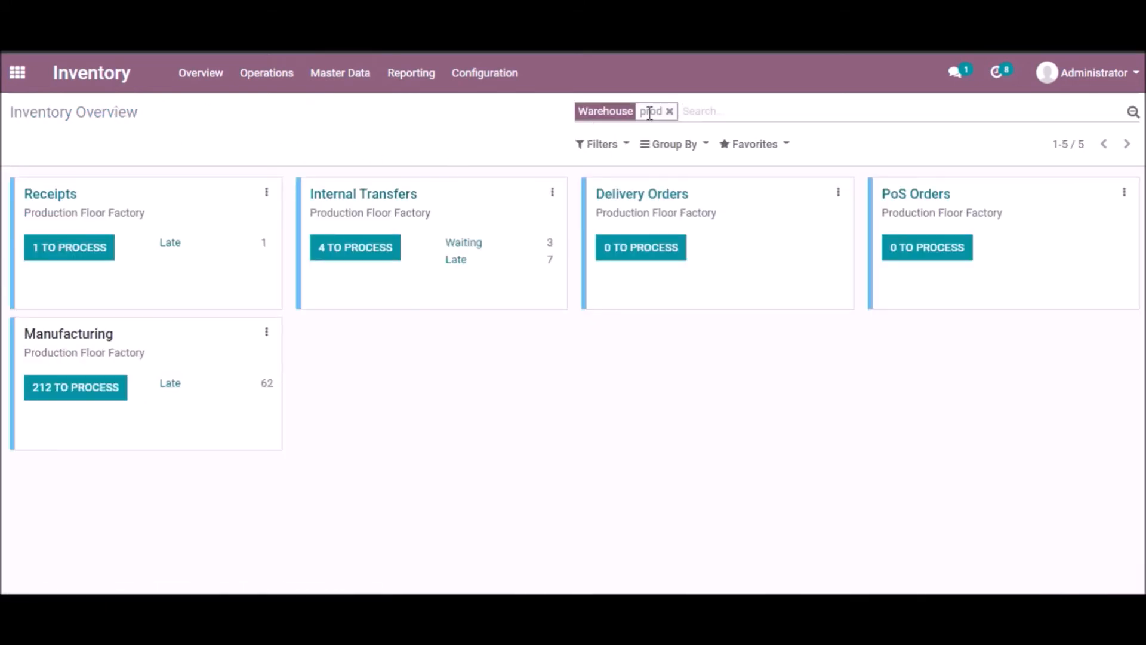
{"action": "left_click", "coordinate": [70, 256]}
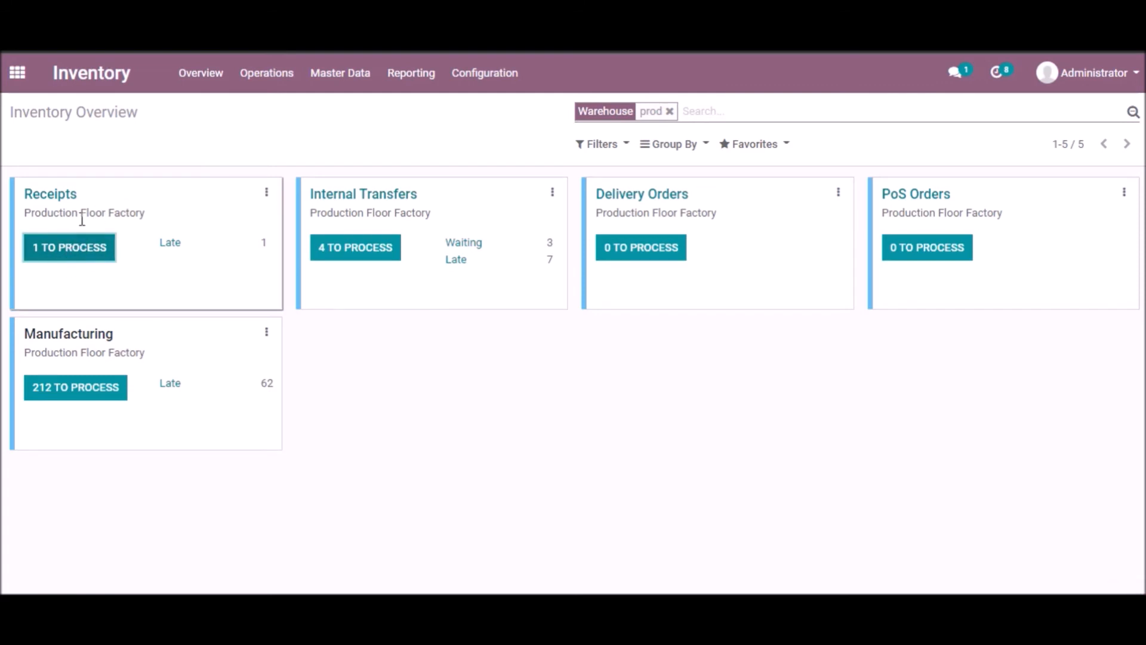
{"action": "left_click", "coordinate": [69, 254]}
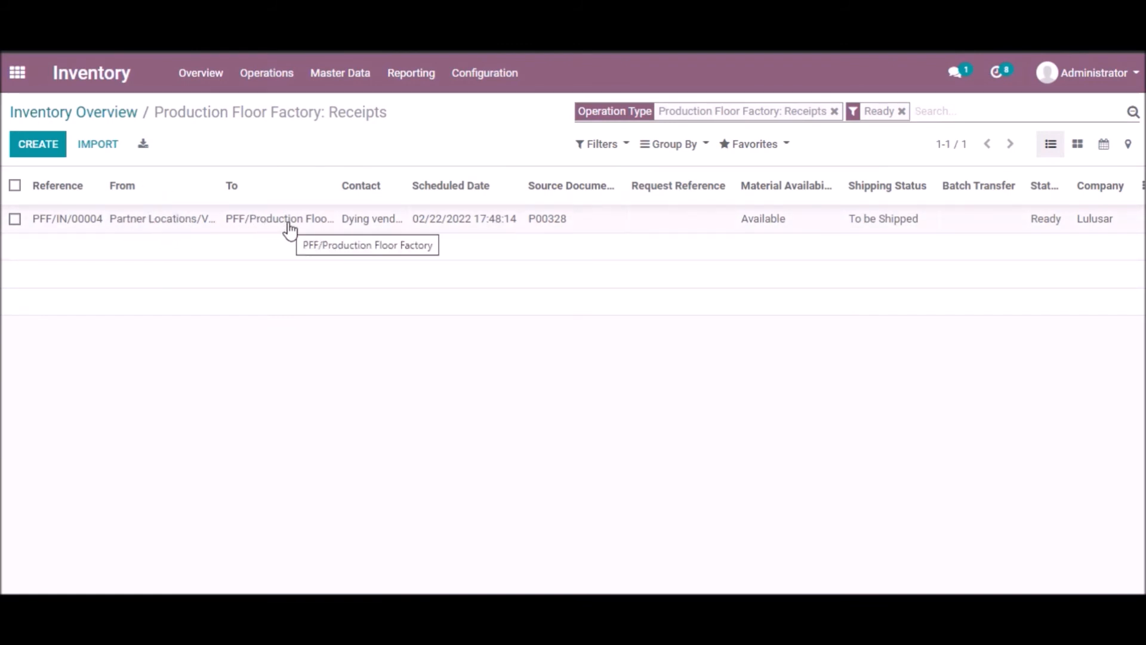
{"action": "left_click", "coordinate": [243, 221]}
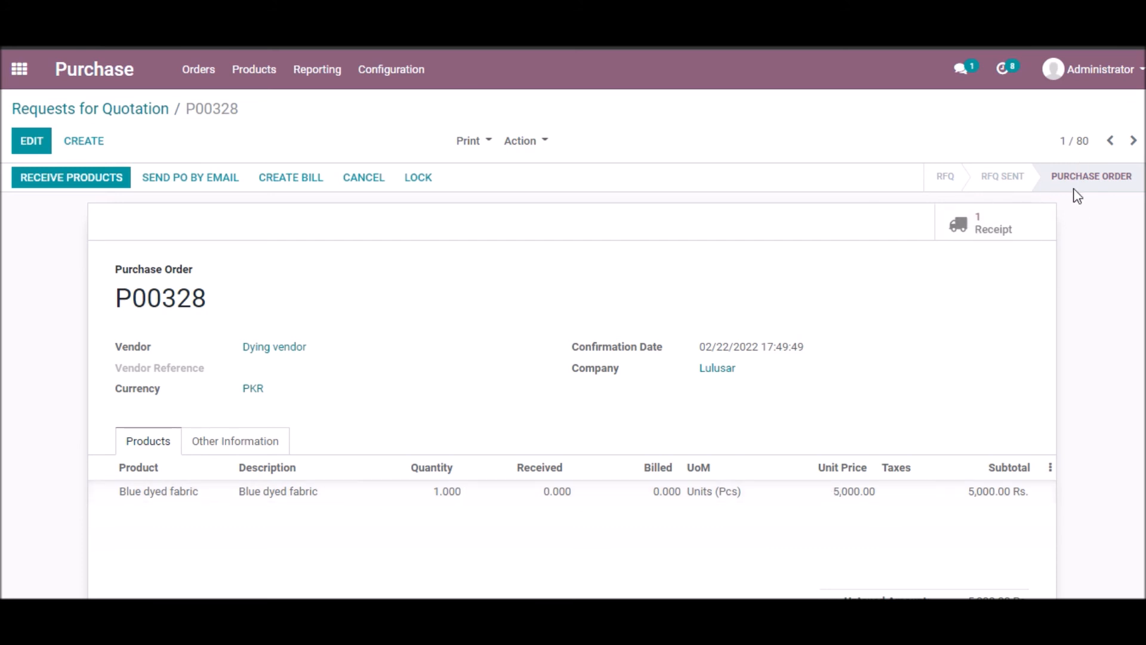
- Review the purchase order's product lines and Deliver To setting, and the reference of the completed delivery order to Dying vendor
{"action": "left_click", "coordinate": [263, 447]}
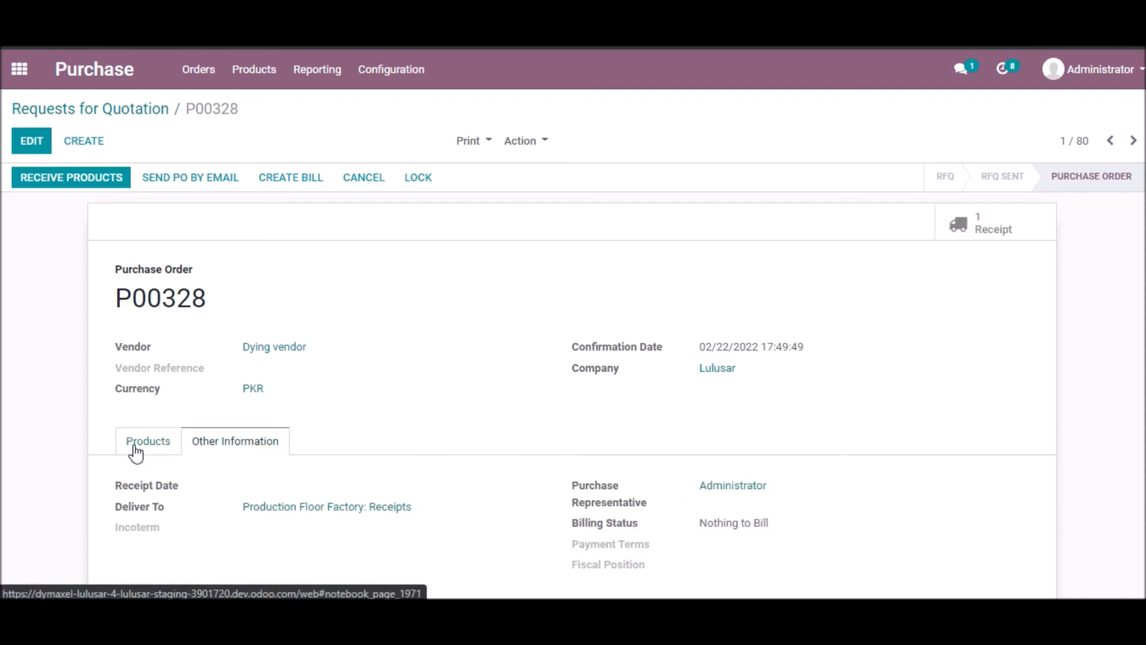
{"action": "left_click", "coordinate": [137, 453]}
{"action": "left_click", "coordinate": [237, 442]}
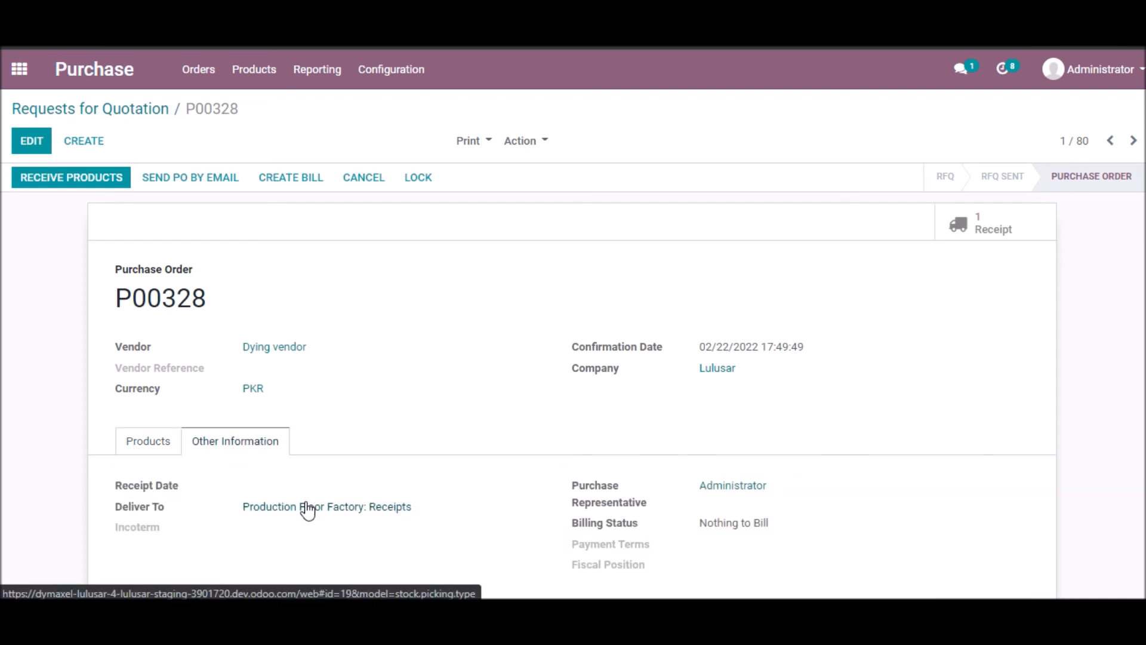
{"action": "left_click", "coordinate": [166, 457]}
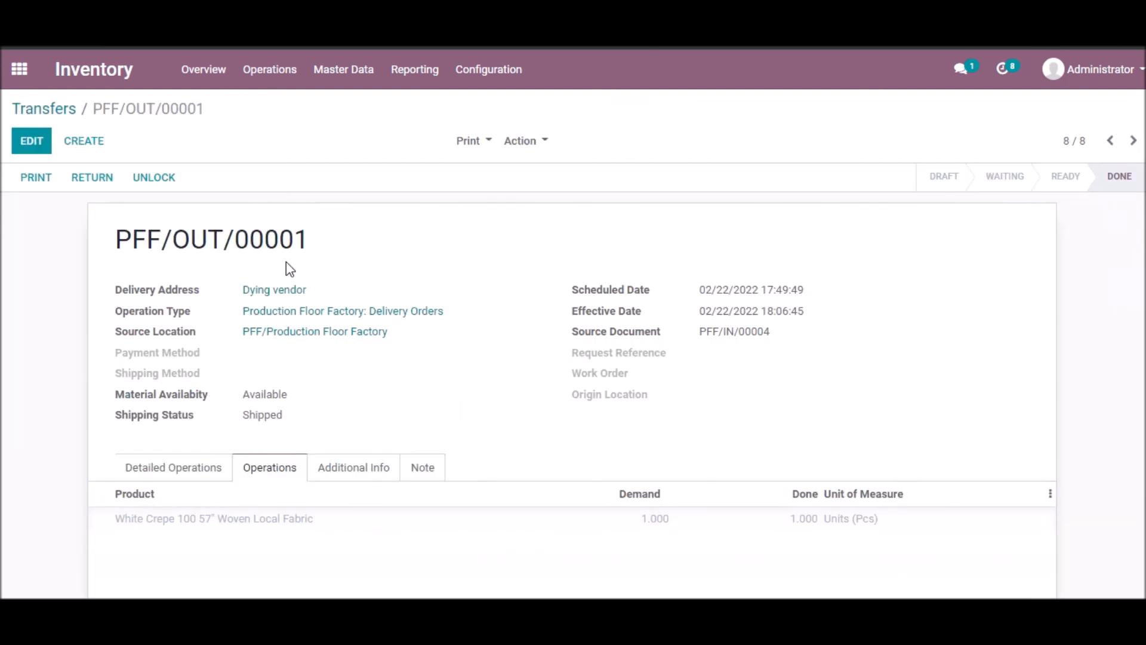
{"action": "left_click_drag", "start_coordinate": [181, 239], "coordinate": [215, 238]}
{"action": "left_click", "coordinate": [216, 239]}
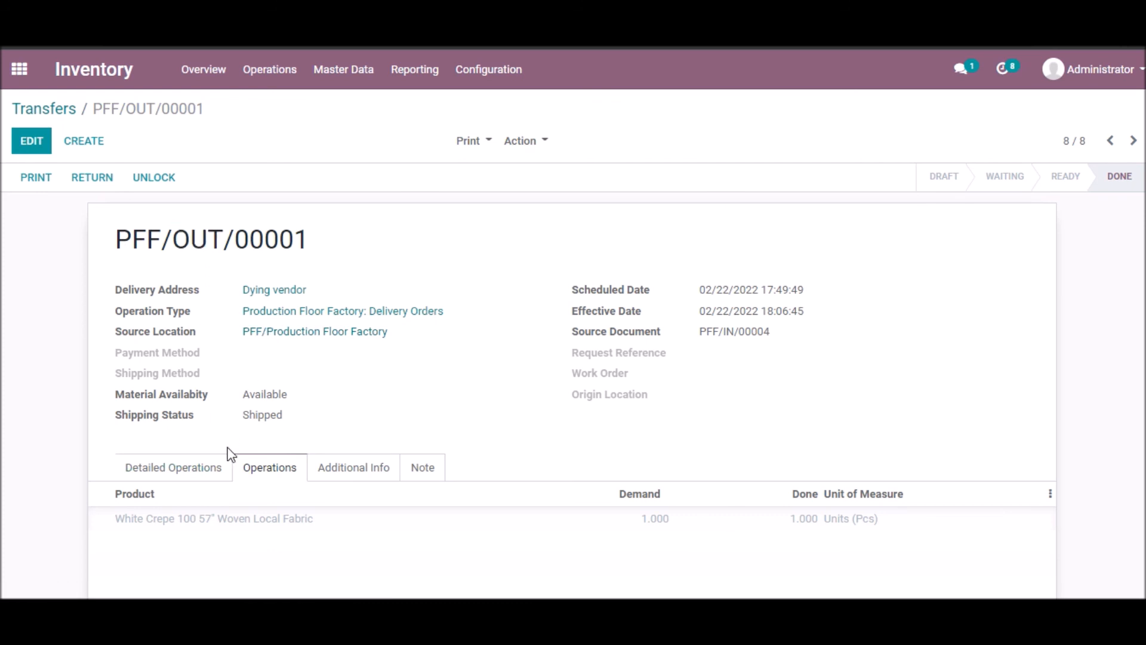